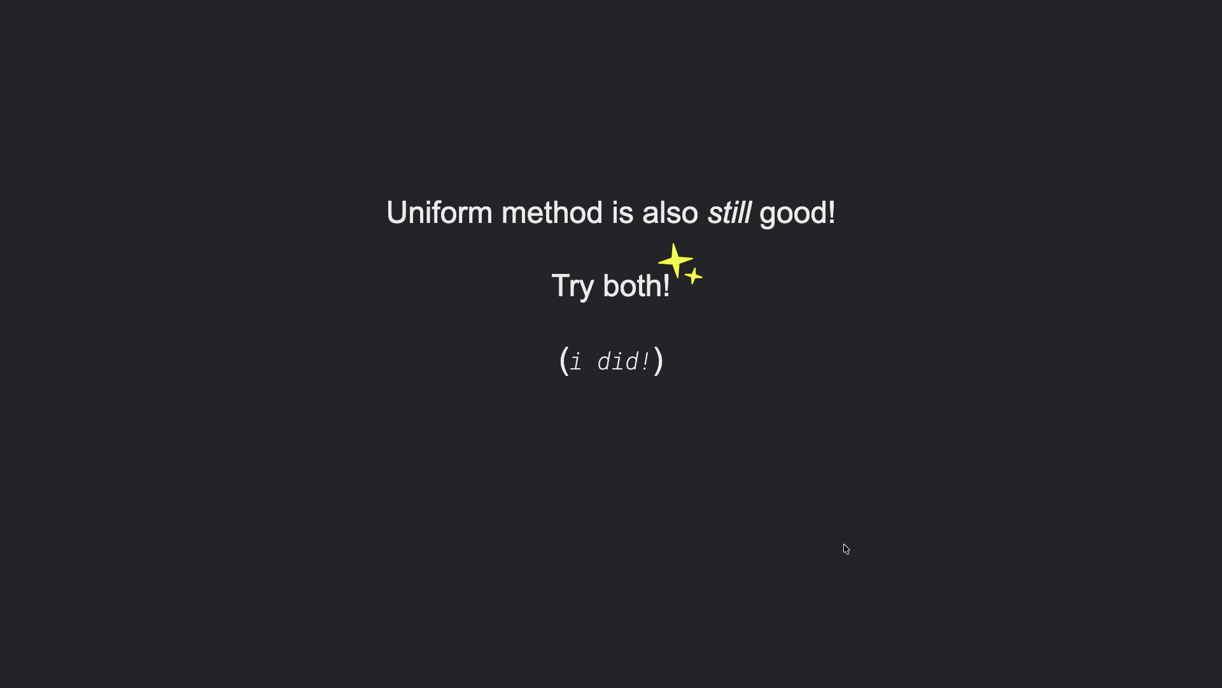
pyautogui.press('Right')
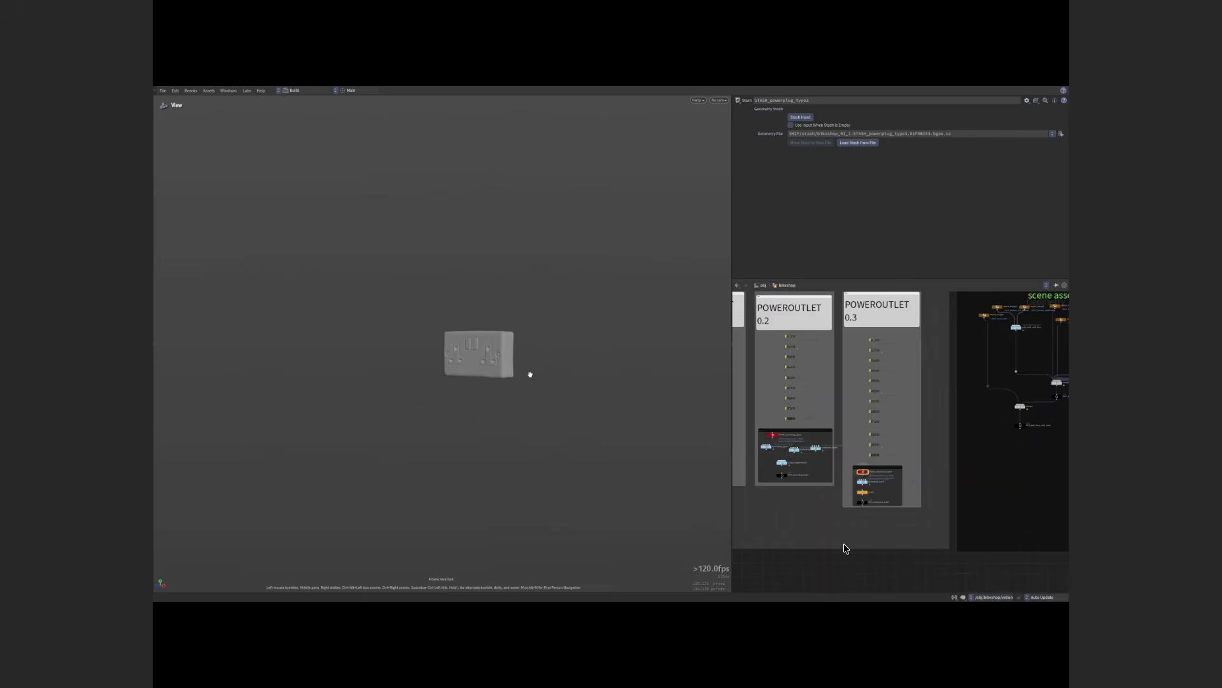
# Overlay the wireframe on the shaded geometry and inspect the stacking bin's mesh from the top, front, side and perspective views
pyautogui.hotkey('shift', 'w')
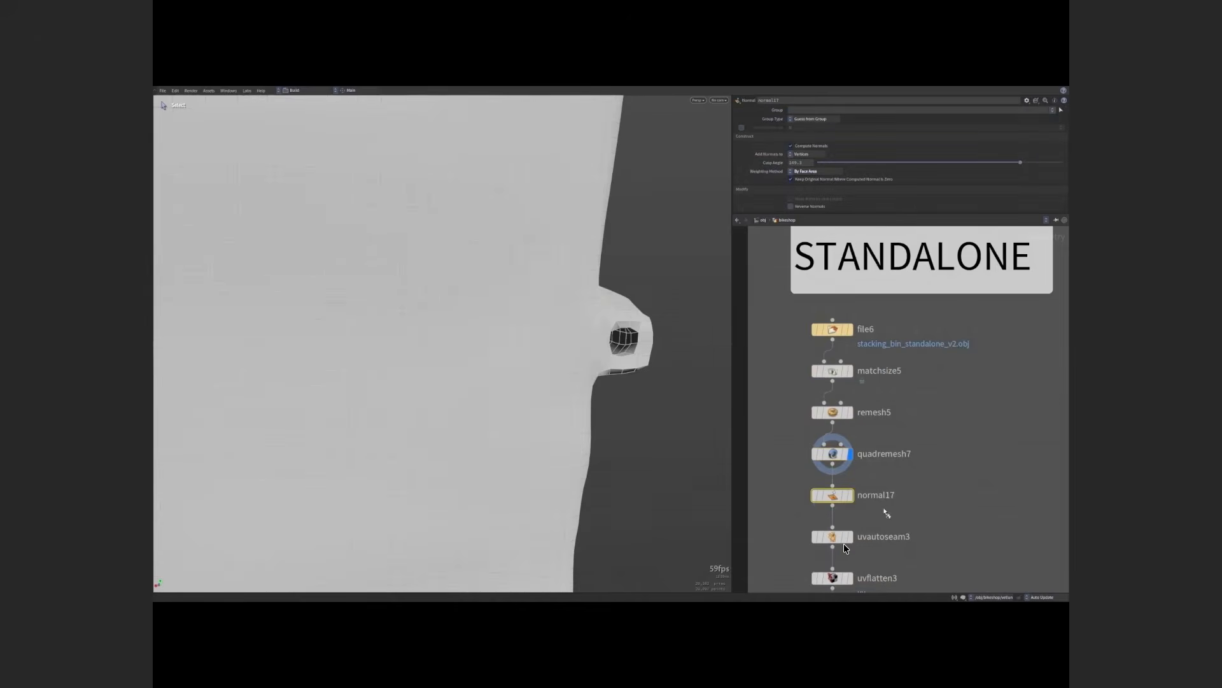
pyautogui.hotkey('space', '2')
pyautogui.hotkey('space', '2')
pyautogui.hotkey('space', '3')
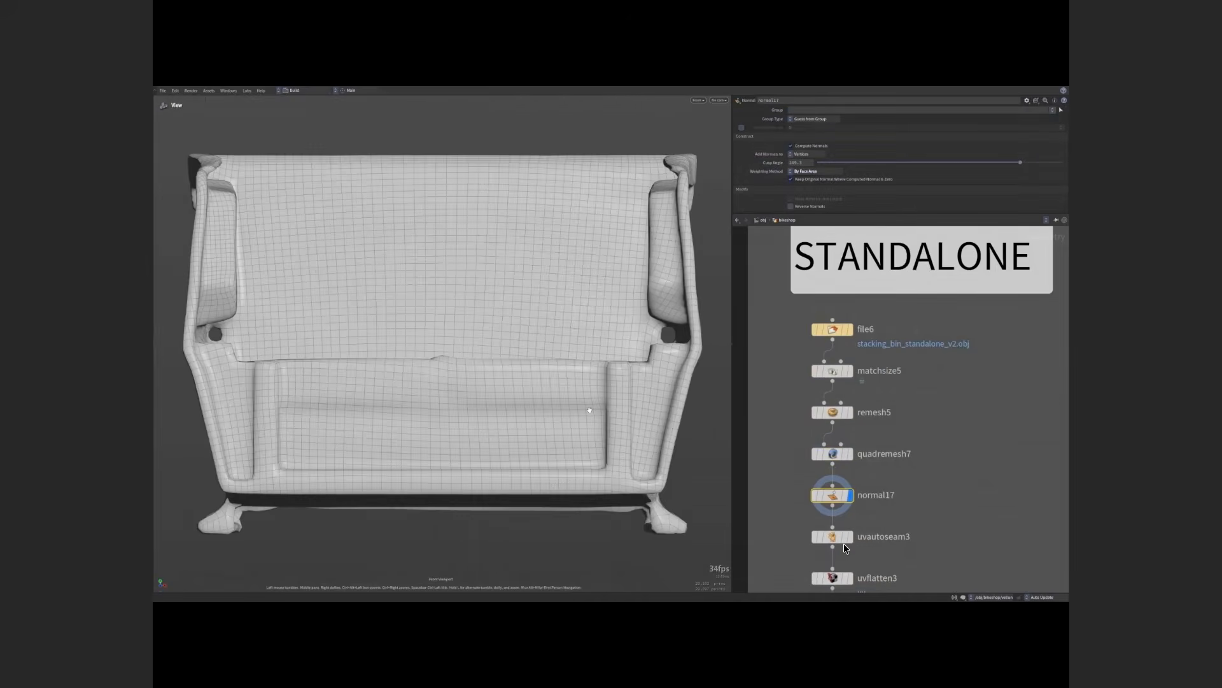
pyautogui.hotkey('space', '3')
pyautogui.hotkey('space', '4')
pyautogui.hotkey('space', '4')
pyautogui.hotkey('space', '1')
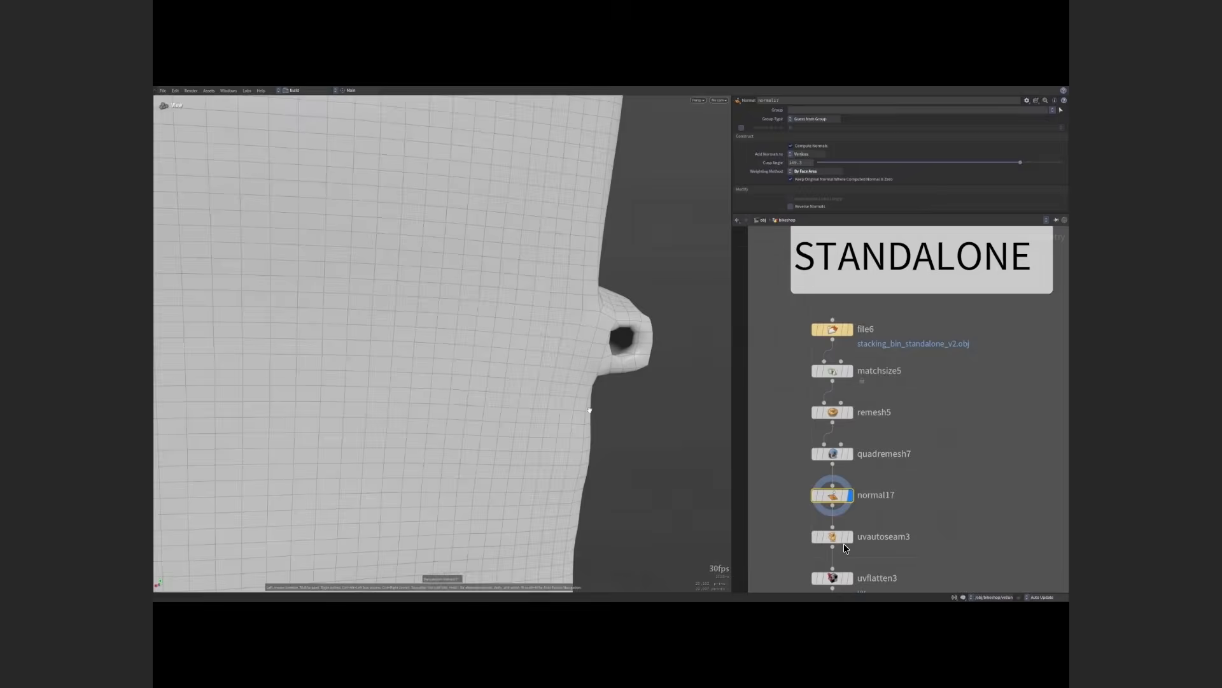
pyautogui.moveTo(589, 410); pyautogui.dragTo(220, 345, button='right')
pyautogui.moveTo(220, 345); pyautogui.dragTo(382, 445)
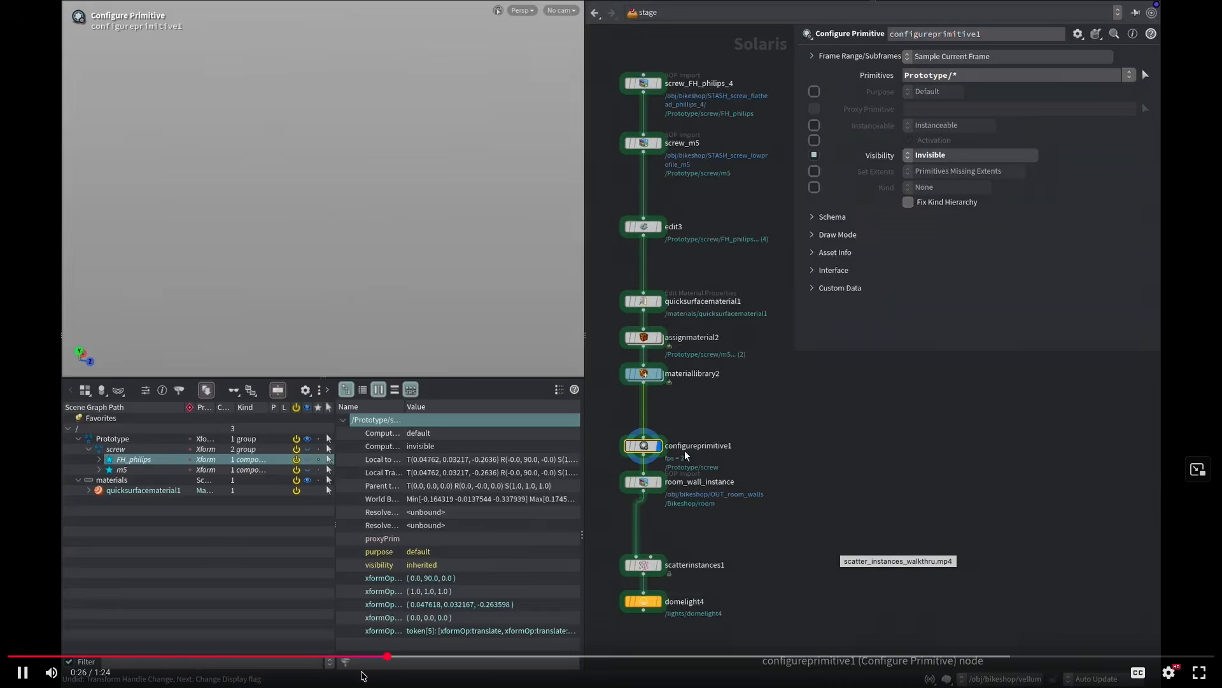
pyautogui.click(310, 662)
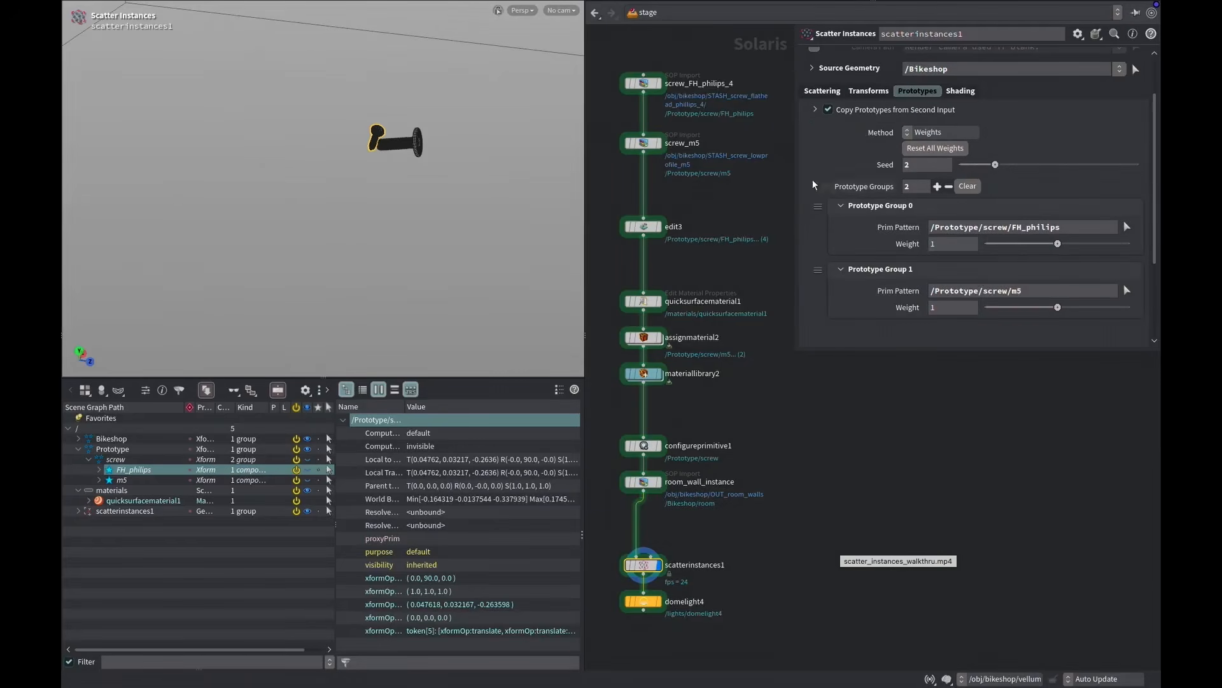
# Switch the viewport renderer to Karma XPU and display the output of the domelight4 node while keeping scatterinstances1 selected
pyautogui.click(521, 11)
pyautogui.click(534, 72)
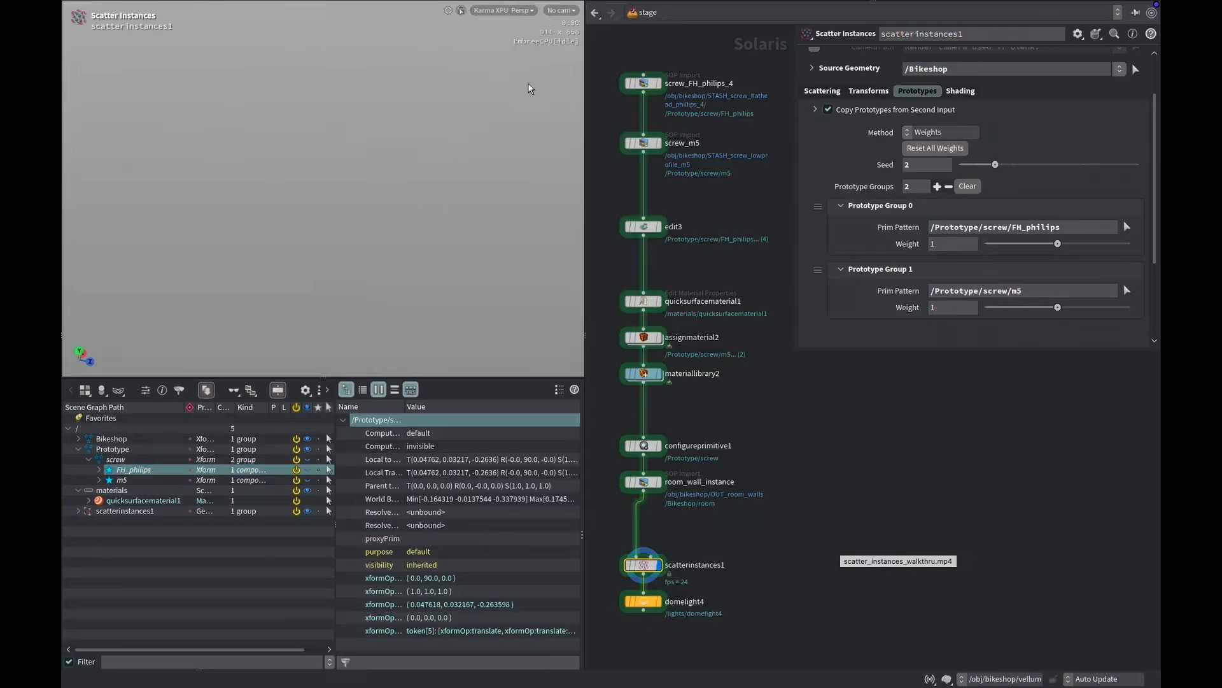
pyautogui.click(659, 601)
pyautogui.click(645, 565)
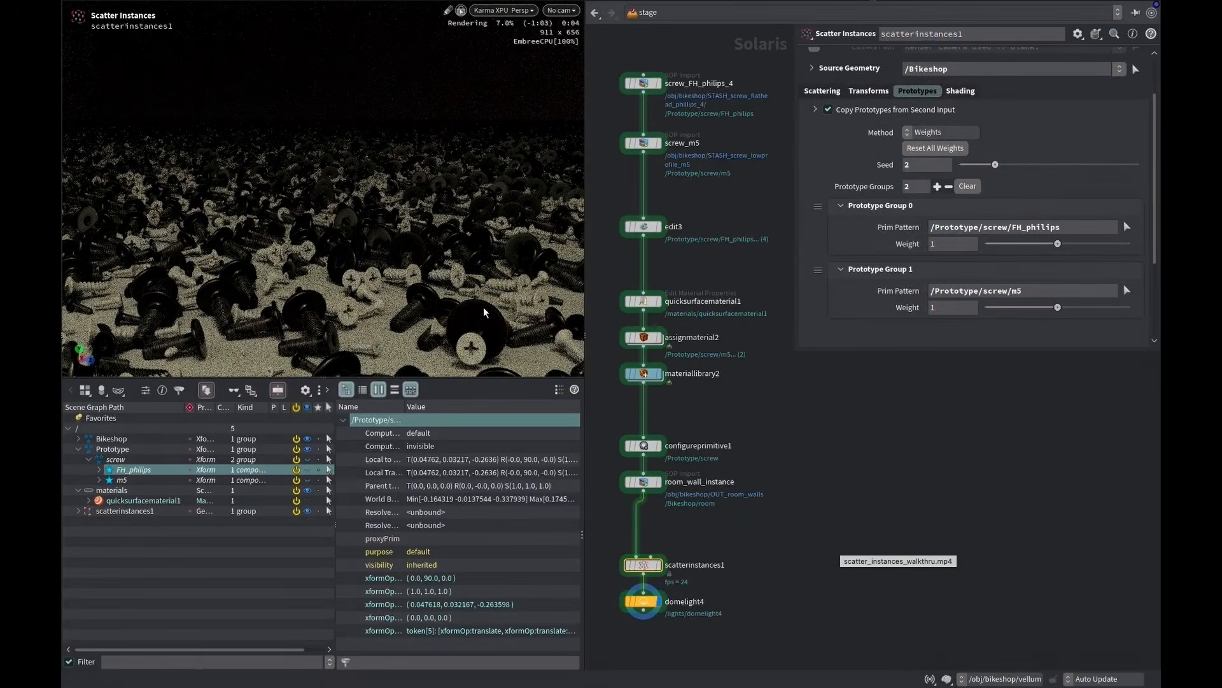
# Set the number of scattered instances on scatterinstances1 to 100
pyautogui.click(822, 91)
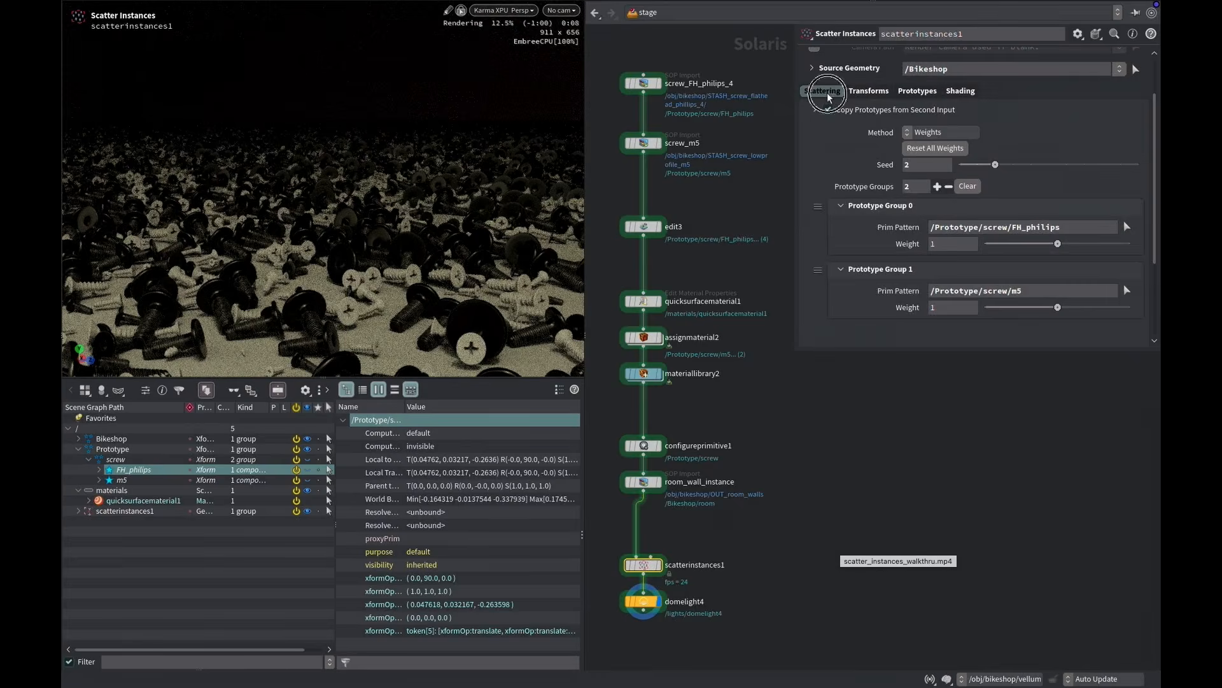
pyautogui.click(917, 125)
pyautogui.write('100')
pyautogui.press('Return')
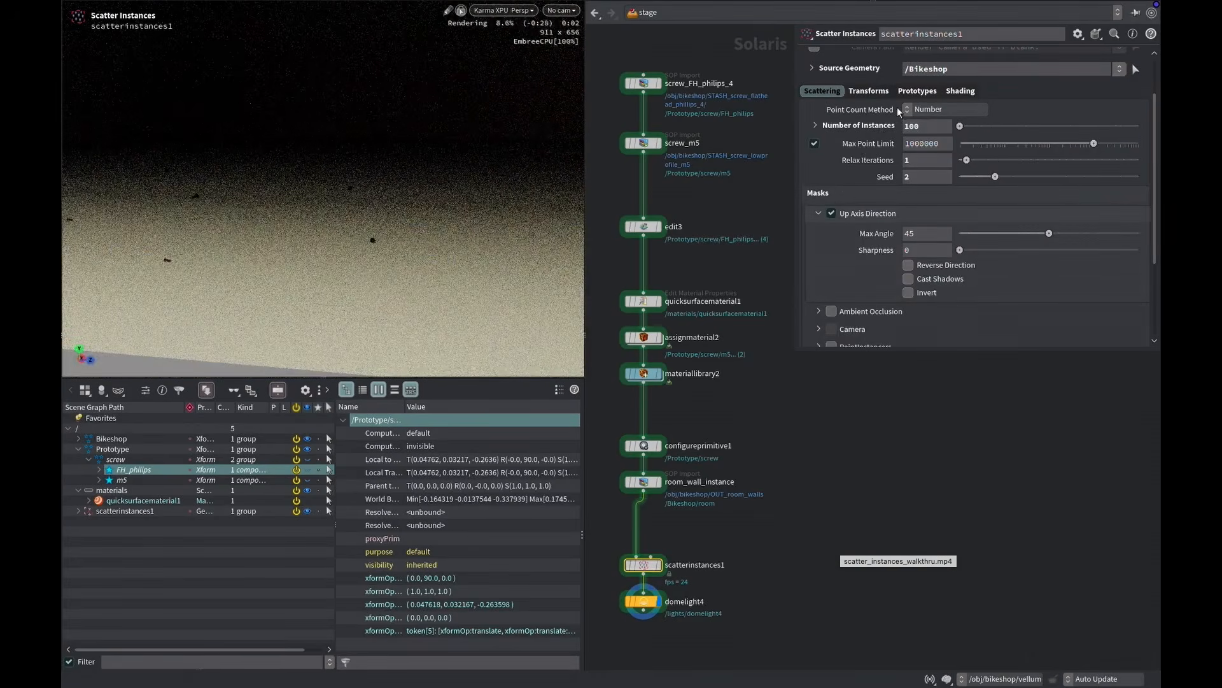
# Adjust the instance transforms to a scale of 0.846 with 0.278 variation and a spin of -4
pyautogui.click(885, 91)
pyautogui.scroll(-2, 960, 225)
pyautogui.moveTo(966, 253); pyautogui.dragTo(1010, 270)
pyautogui.keyDown('alt'); pyautogui.moveTo(299, 222); pyautogui.dragTo(340, 233); pyautogui.keyUp('alt')
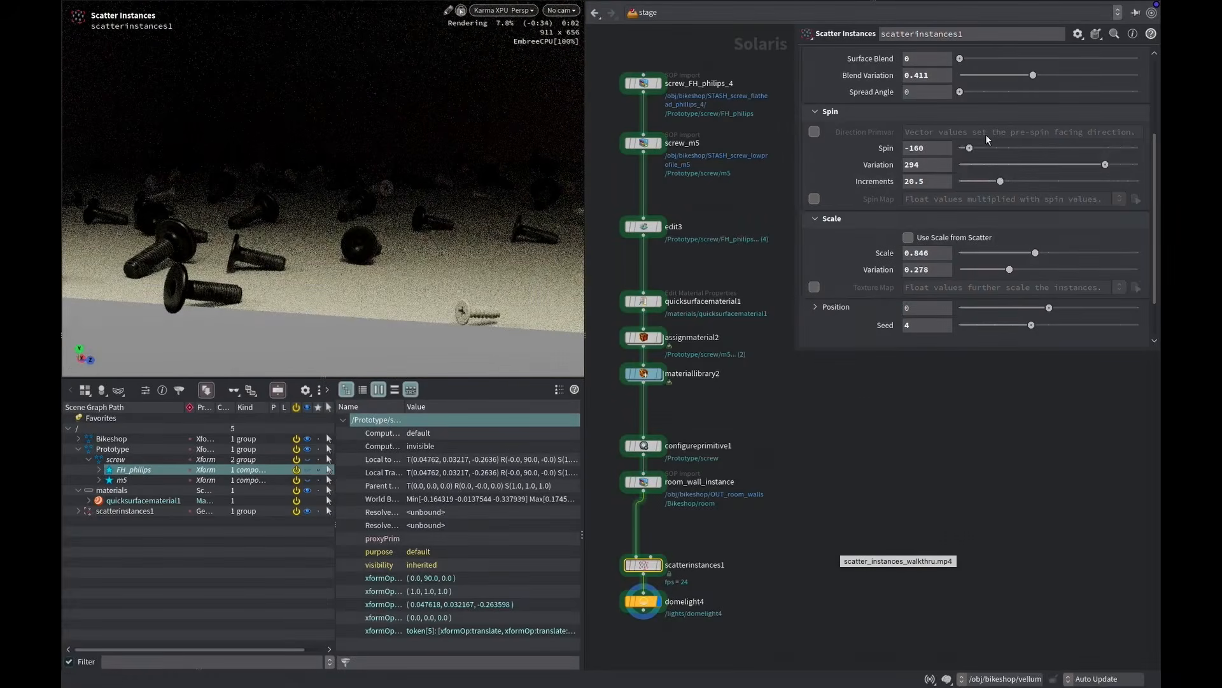
pyautogui.moveTo(984, 147); pyautogui.dragTo(1047, 147)
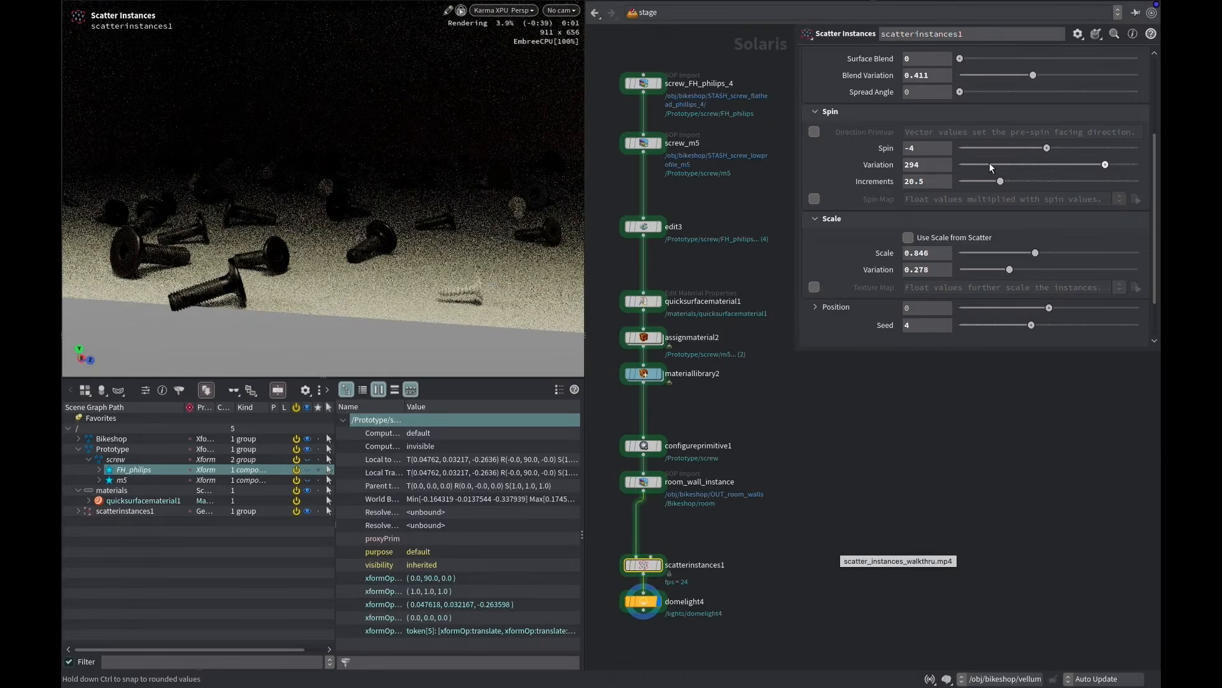
# Try several transform seeds for the scattered screws, ending on seed 7
pyautogui.click(1007, 325)
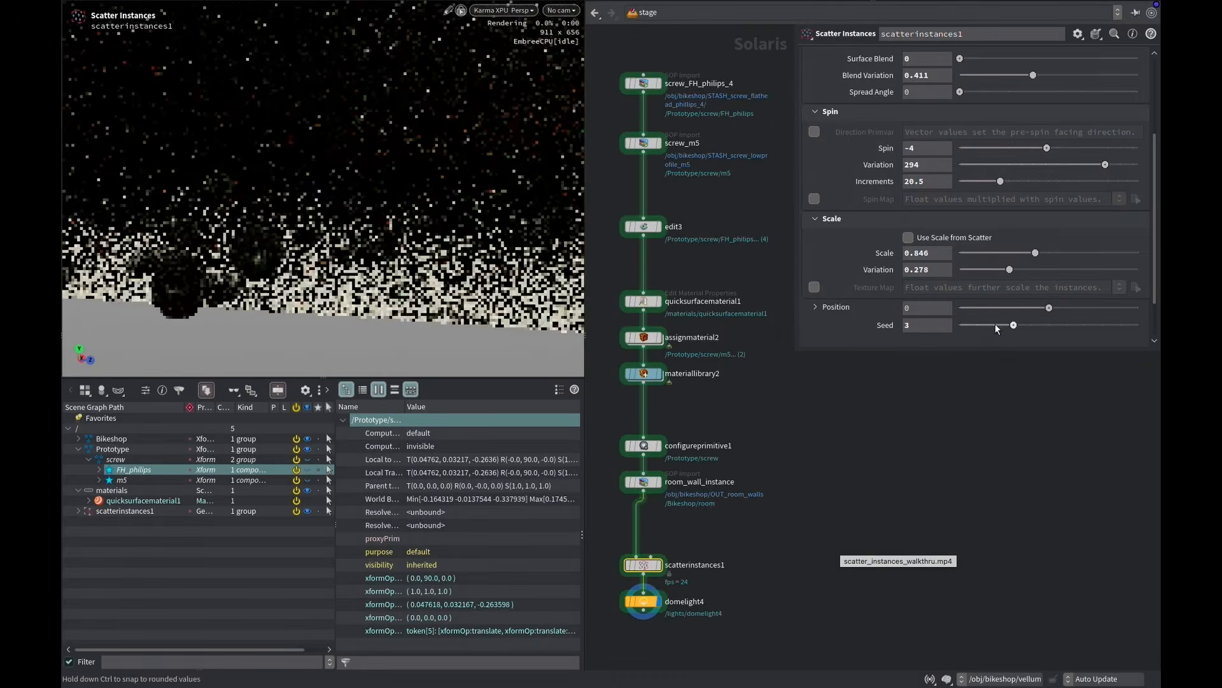
pyautogui.click(987, 324)
pyautogui.click(1052, 323)
pyautogui.click(1086, 324)
pyautogui.keyDown('alt'); pyautogui.moveTo(417, 180); pyautogui.dragTo(541, 167, button='right'); pyautogui.keyUp('alt')
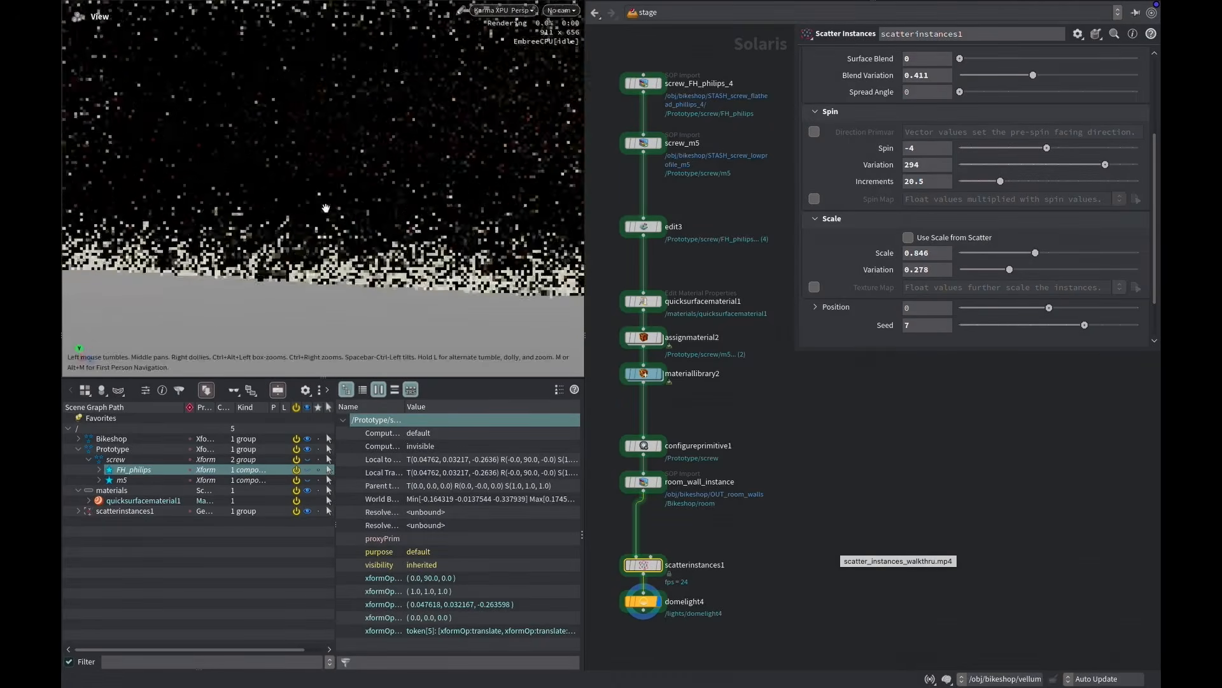
# Set the prototype weights to 1.659 for the FH_philips screw and 0.121 for the m5 screw
pyautogui.scroll(5, 988, 108)
pyautogui.click(918, 150)
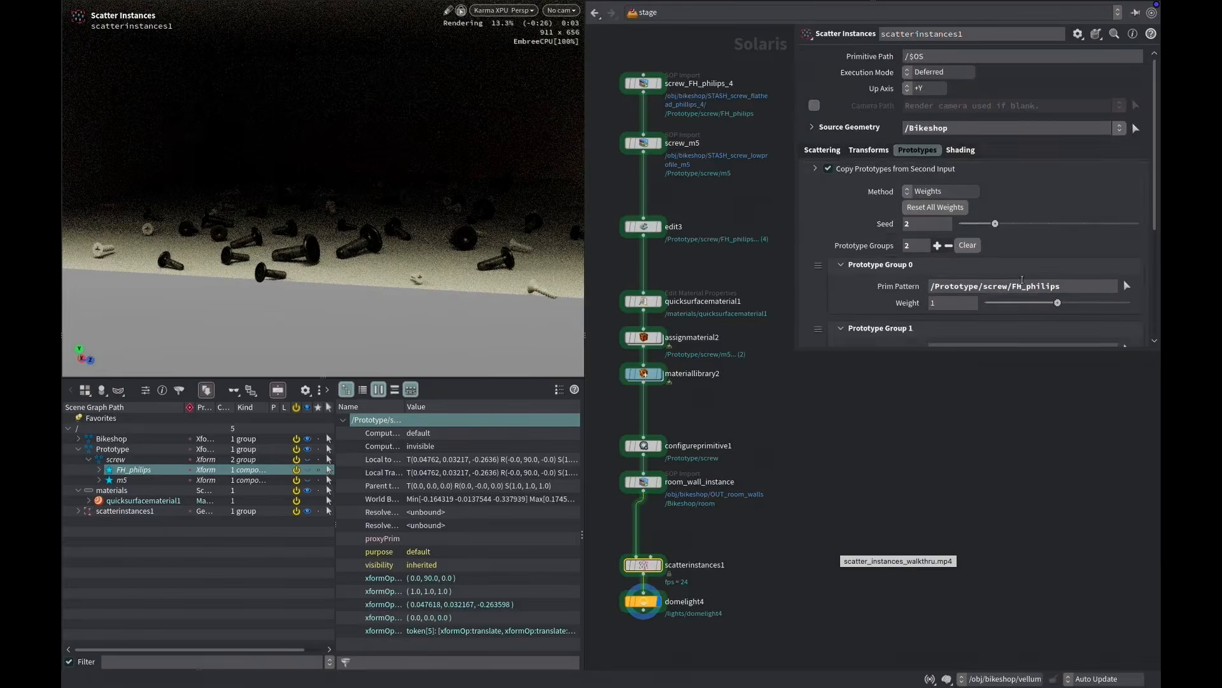
pyautogui.scroll(-3, 987, 191)
pyautogui.click(1105, 196)
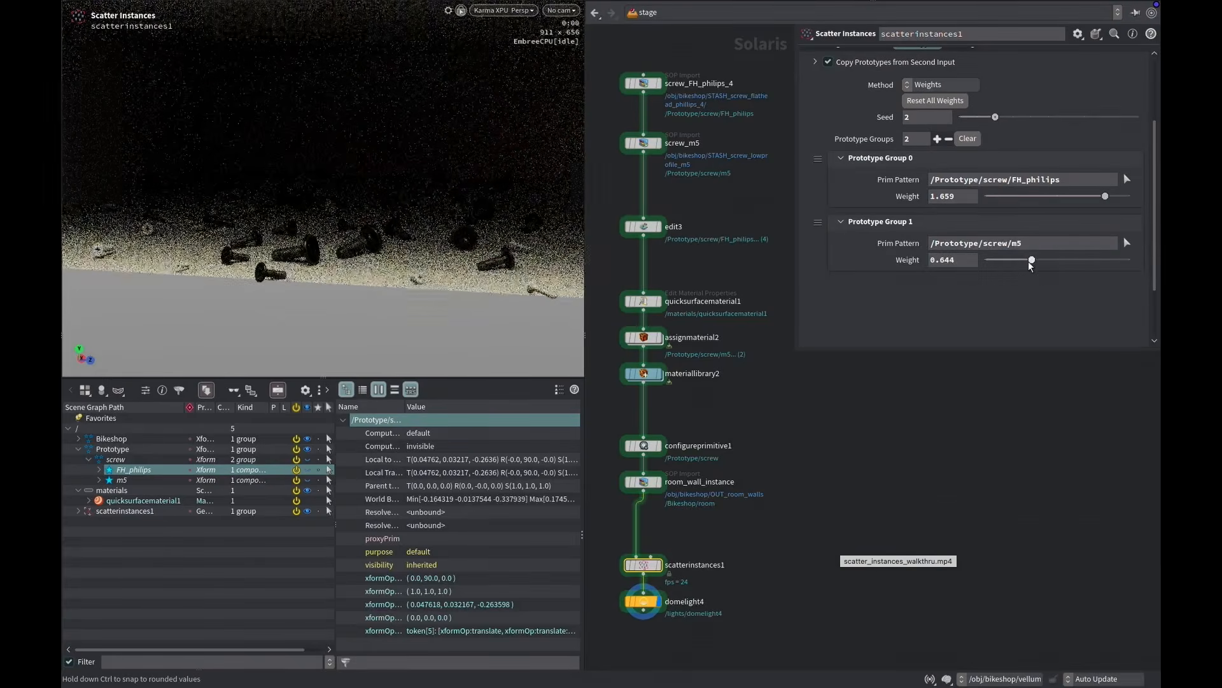
pyautogui.moveTo(1038, 263); pyautogui.dragTo(994, 262)
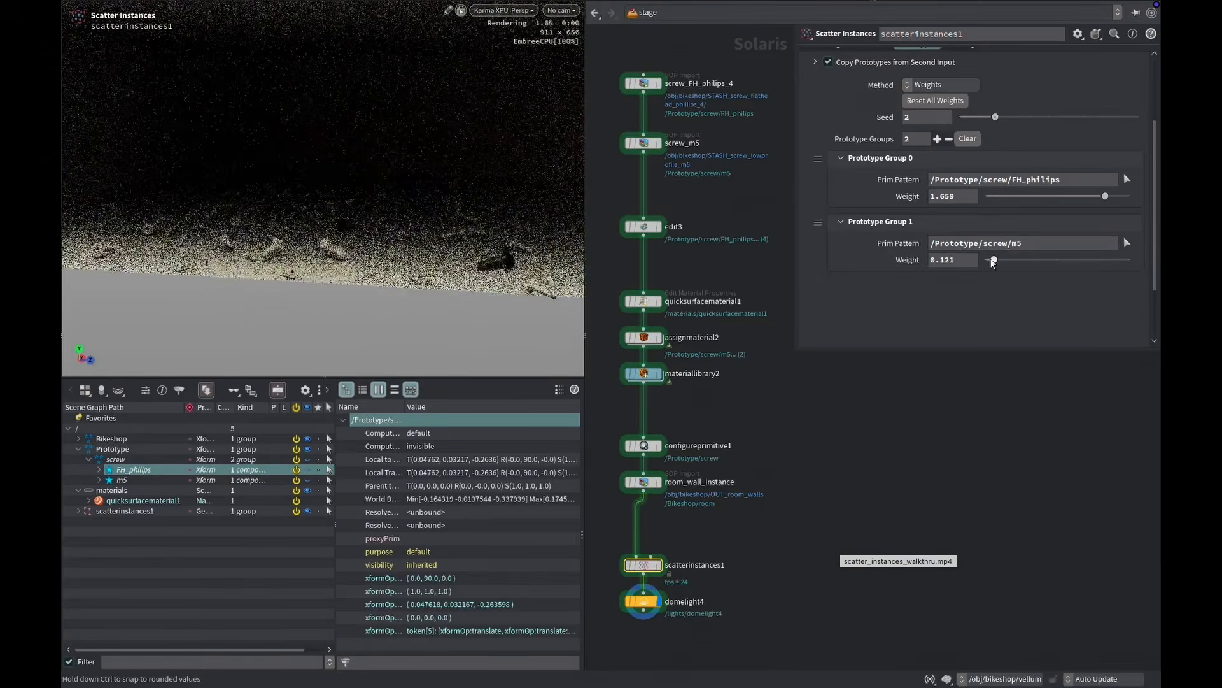
# Rebalance the prototype weights to 0.485 for the FH_philips screw and 0.689 for the m5 screw
pyautogui.click(1020, 196)
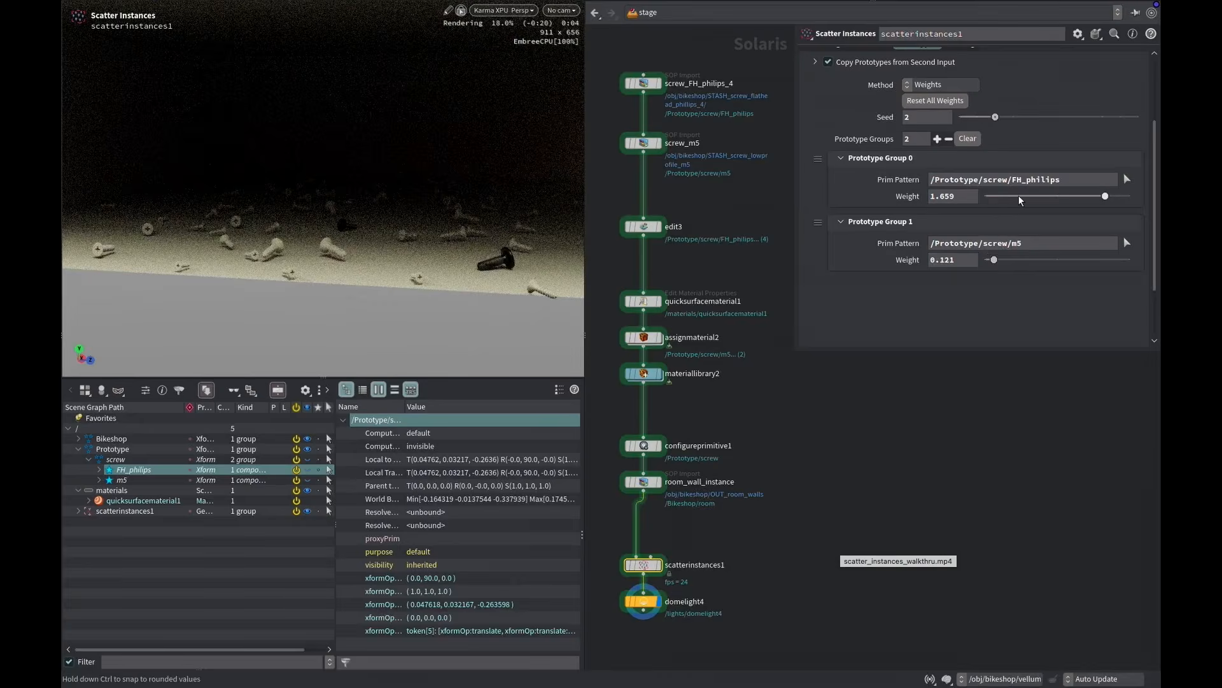
pyautogui.click(1036, 260)
# Raise the number of scattered instances on scatterinstances1 to 10000
pyautogui.scroll(3, 851, 141)
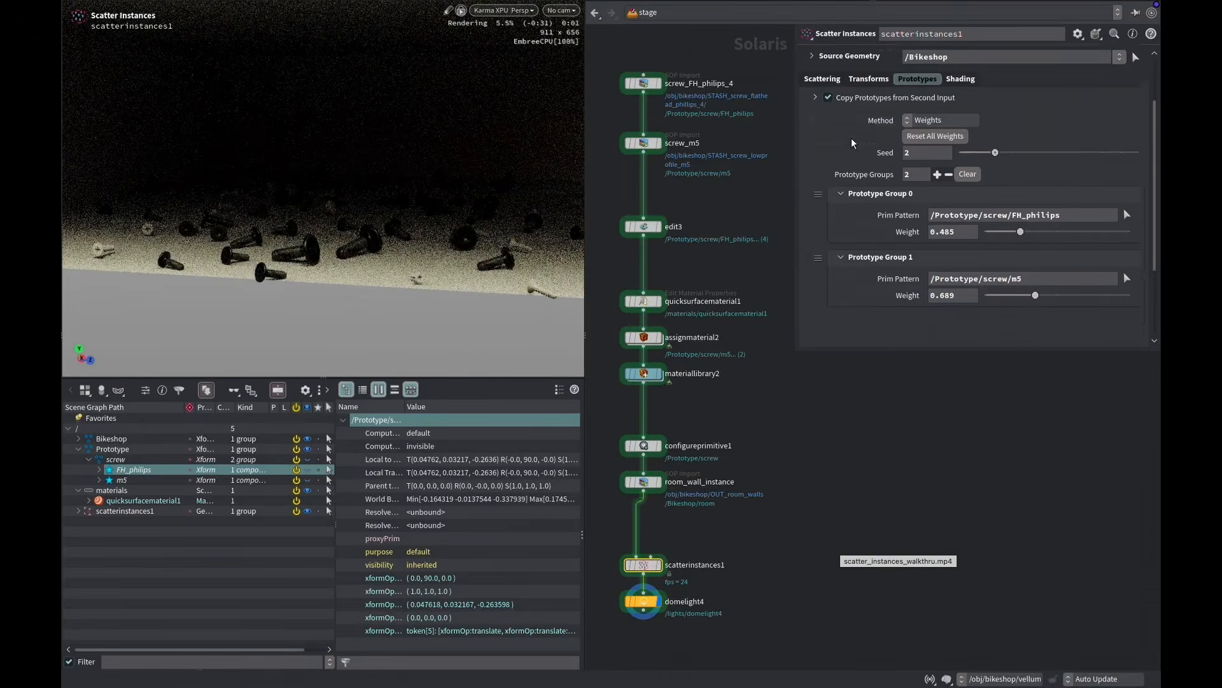
pyautogui.click(831, 117)
pyautogui.click(926, 151)
pyautogui.write('0000')
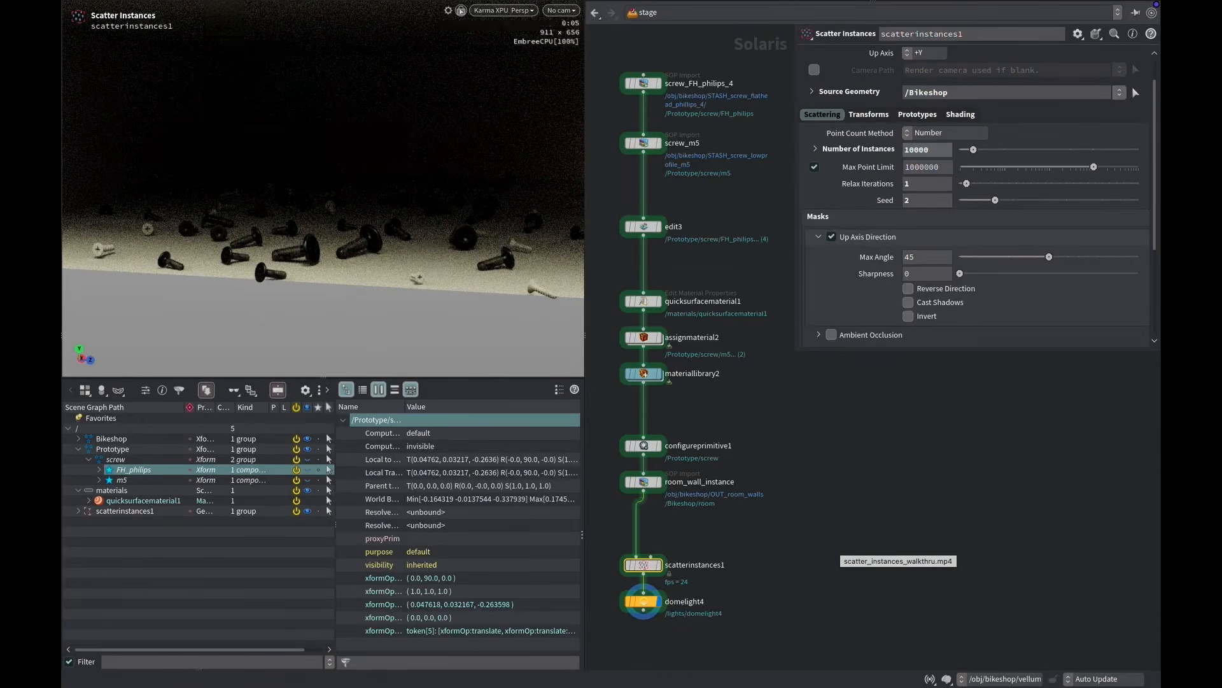
pyautogui.press('Return')
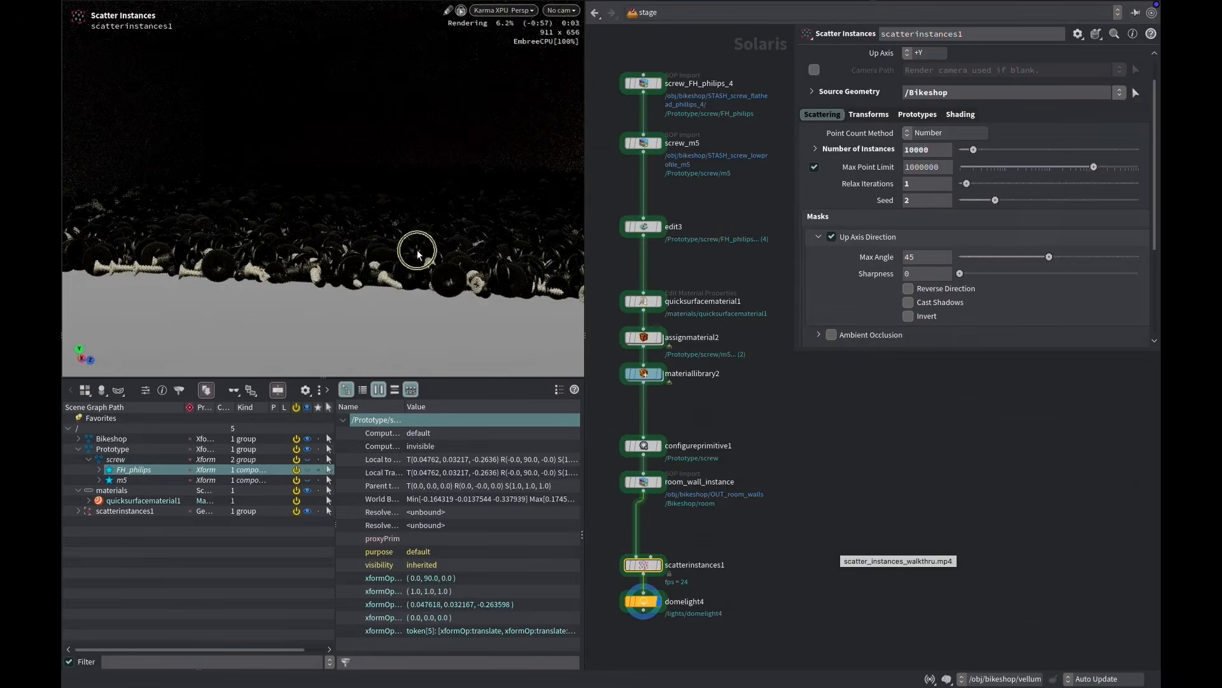
pyautogui.moveTo(414, 240); pyautogui.dragTo(503, 270)
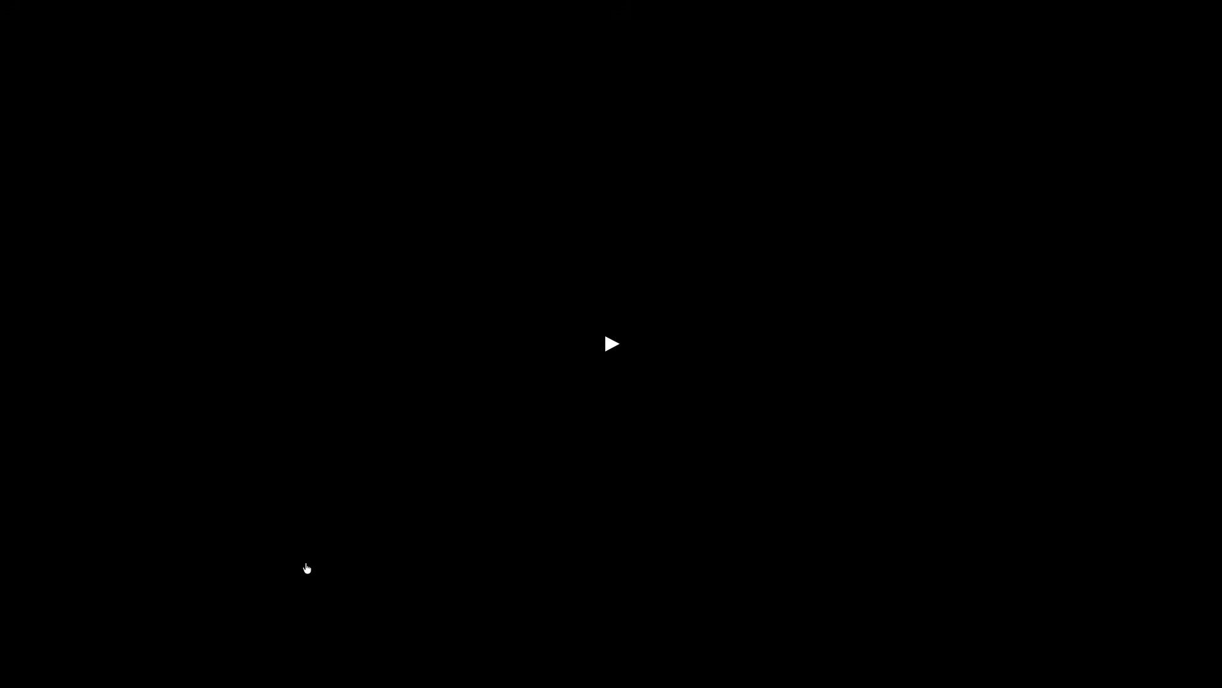
pyautogui.click(836, 425)
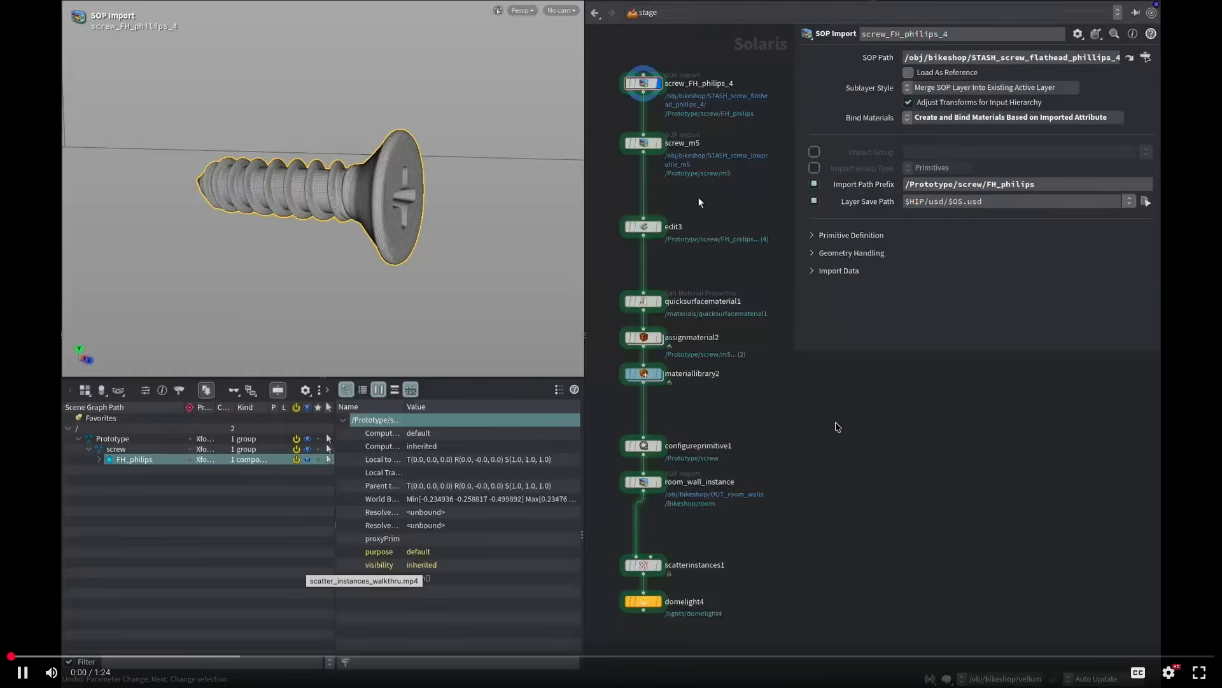
pyautogui.press('Right')
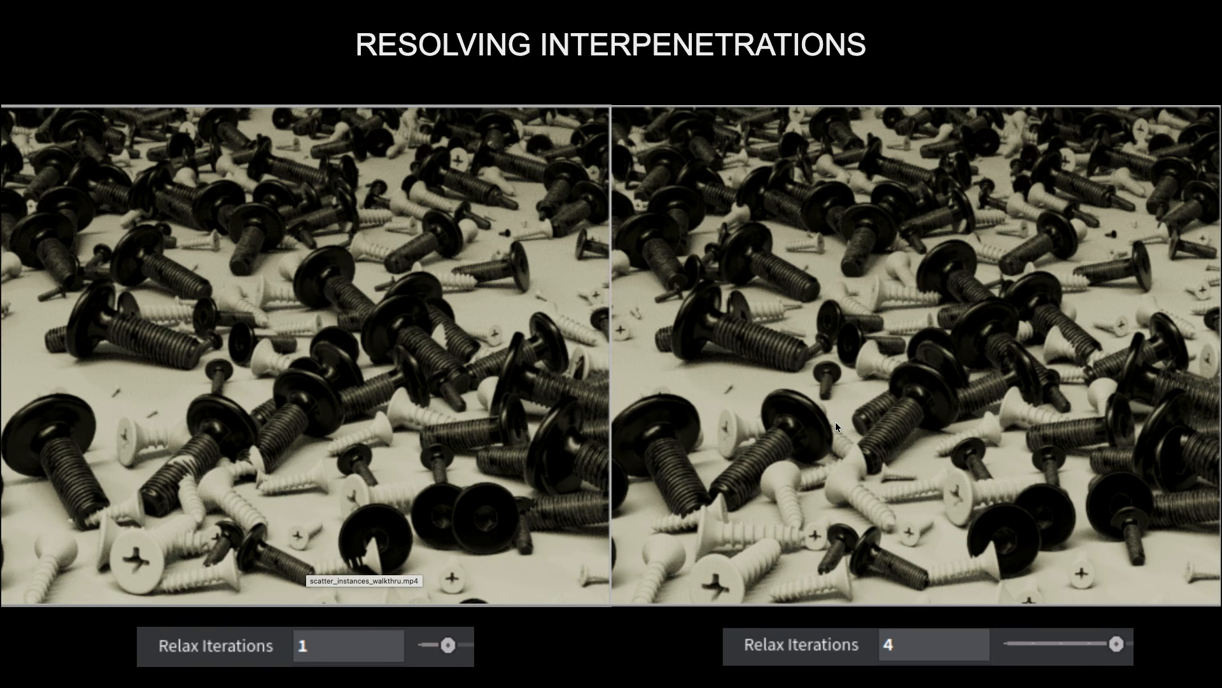
pyautogui.press('Right')
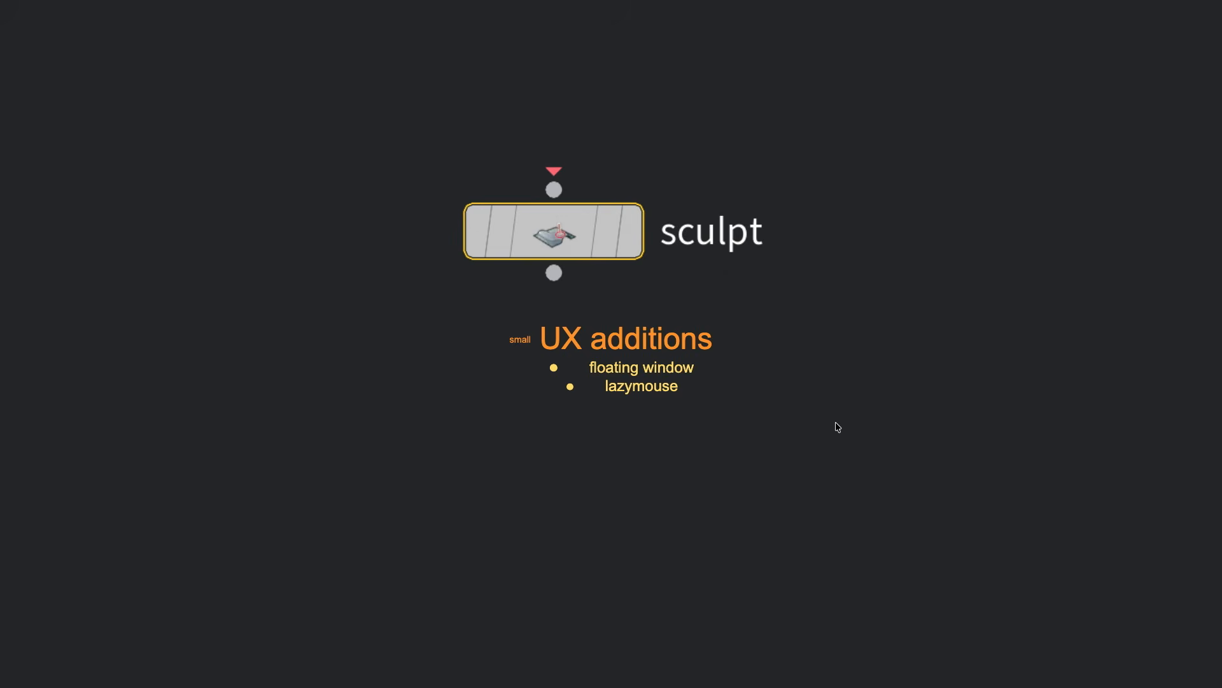
pyautogui.press('Right')
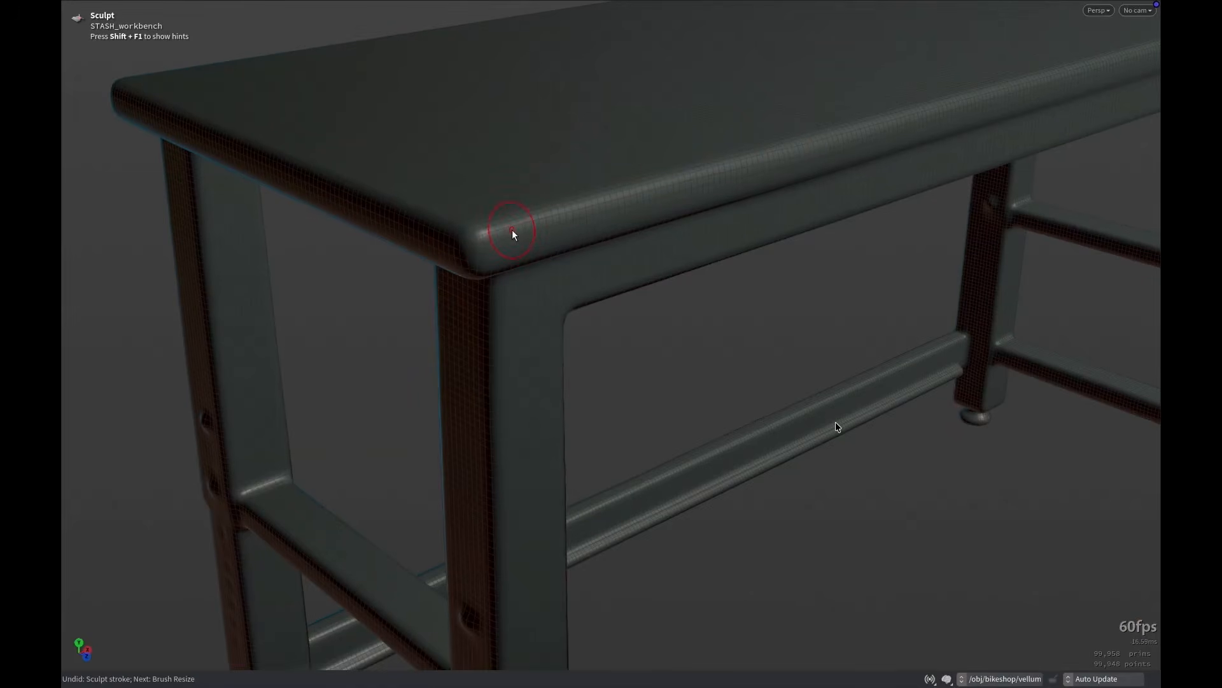
# Edit the strength of the Pinch brush in the sculpt settings for the workbench
pyautogui.press('p')
pyautogui.click(698, 437)
pyautogui.click(757, 476)
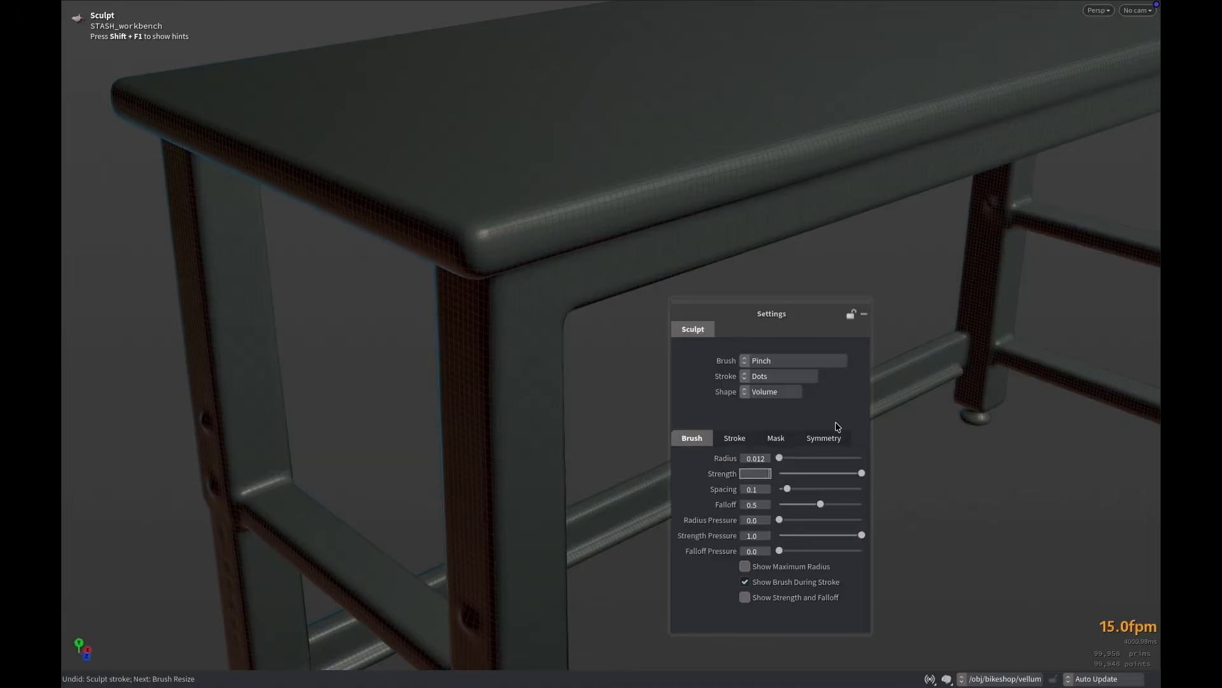
pyautogui.press('Return')
pyautogui.press('p')
# Sculpt pinch strokes along the two tabletop edges from the near corner and down the top of the near leg
pyautogui.moveTo(475, 233); pyautogui.dragTo(679, 180)
pyautogui.moveTo(592, 189)
pyautogui.keyDown('alt'); pyautogui.mouseDown()
pyautogui.moveTo(587, 230)
pyautogui.moveTo(572, 233)
pyautogui.mouseUp(); pyautogui.keyUp('alt')
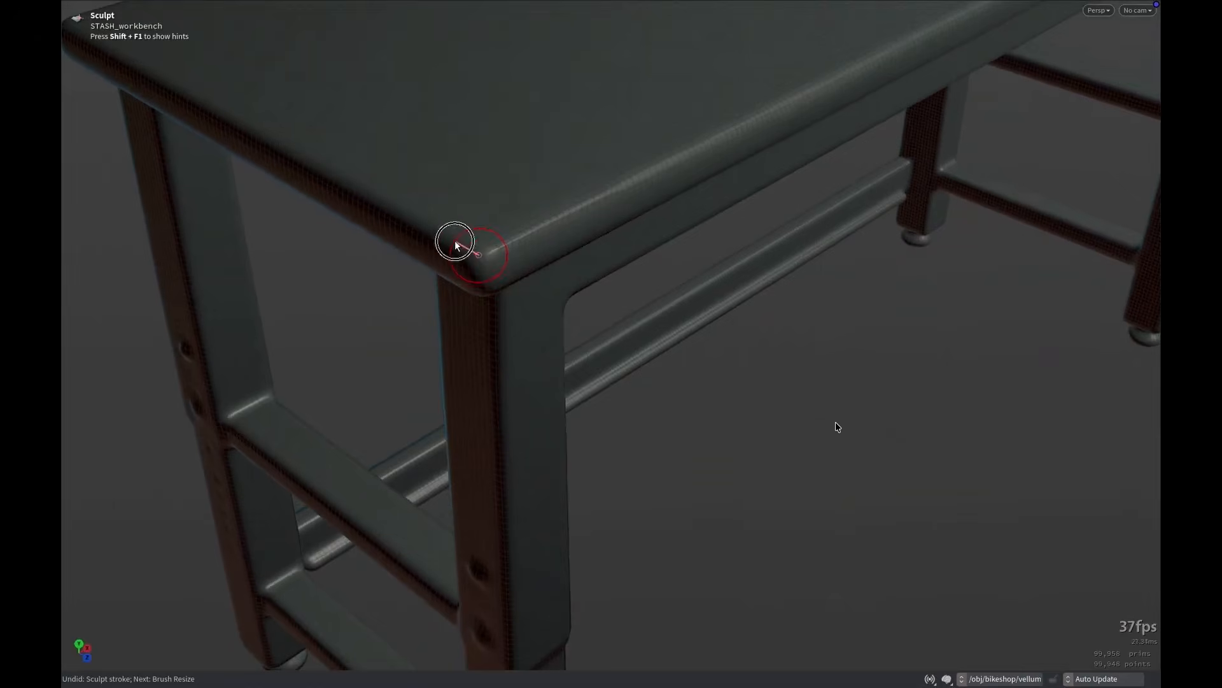
pyautogui.moveTo(456, 245); pyautogui.dragTo(309, 166)
pyautogui.moveTo(488, 300); pyautogui.dragTo(488, 328)
pyautogui.moveTo(491, 263)
pyautogui.keyDown('alt'); pyautogui.mouseDown()
pyautogui.moveTo(541, 246)
pyautogui.moveTo(497, 256)
pyautogui.mouseUp(); pyautogui.keyUp('alt')
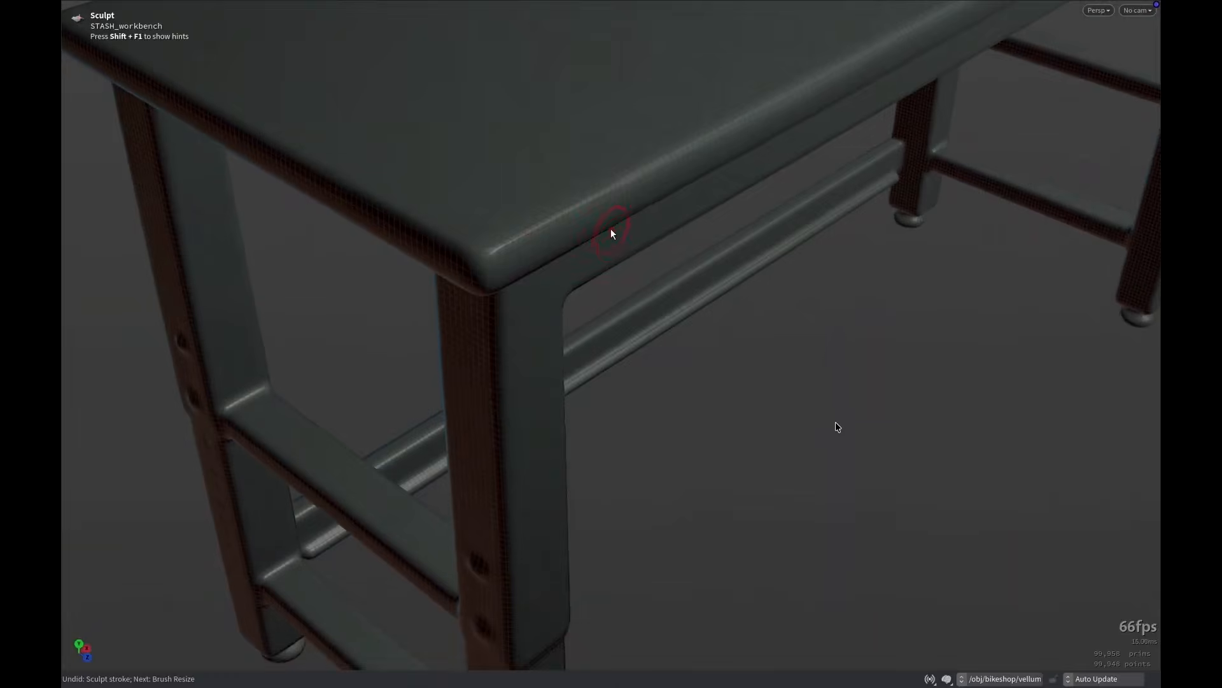
# Change the sculpt brush from Pinch to Planar and check its stroke options, including Lazy Mouse
pyautogui.press('p')
pyautogui.click(767, 360)
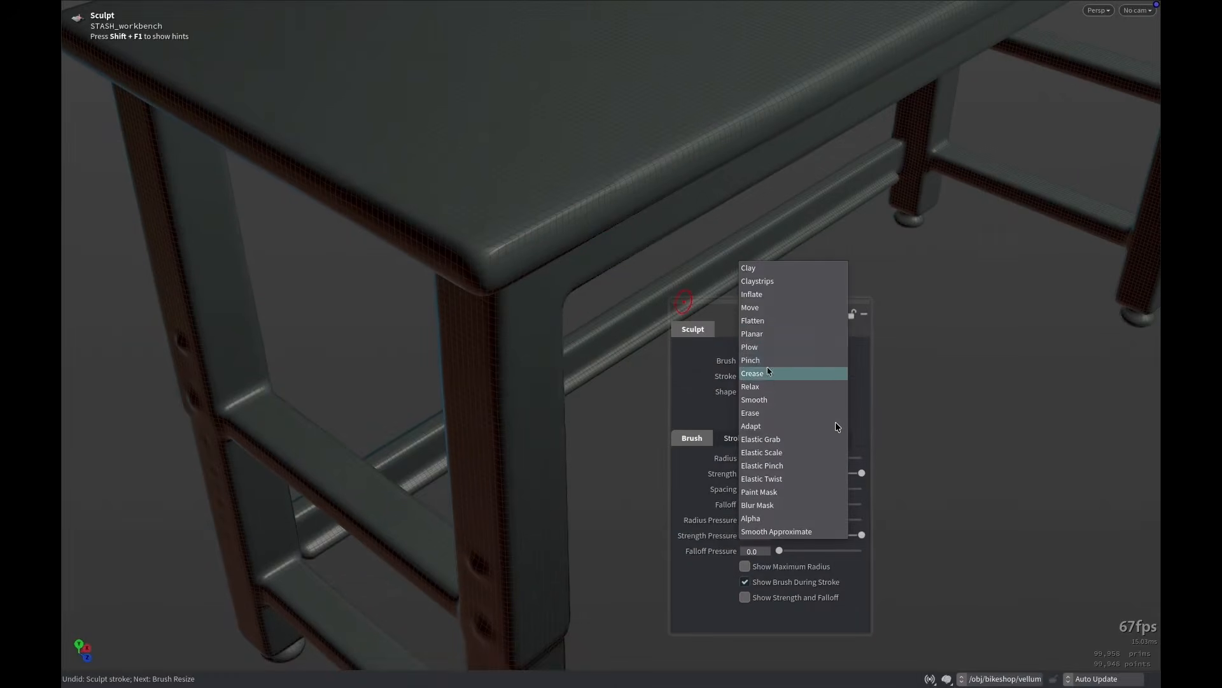
pyautogui.click(767, 333)
pyautogui.click(740, 439)
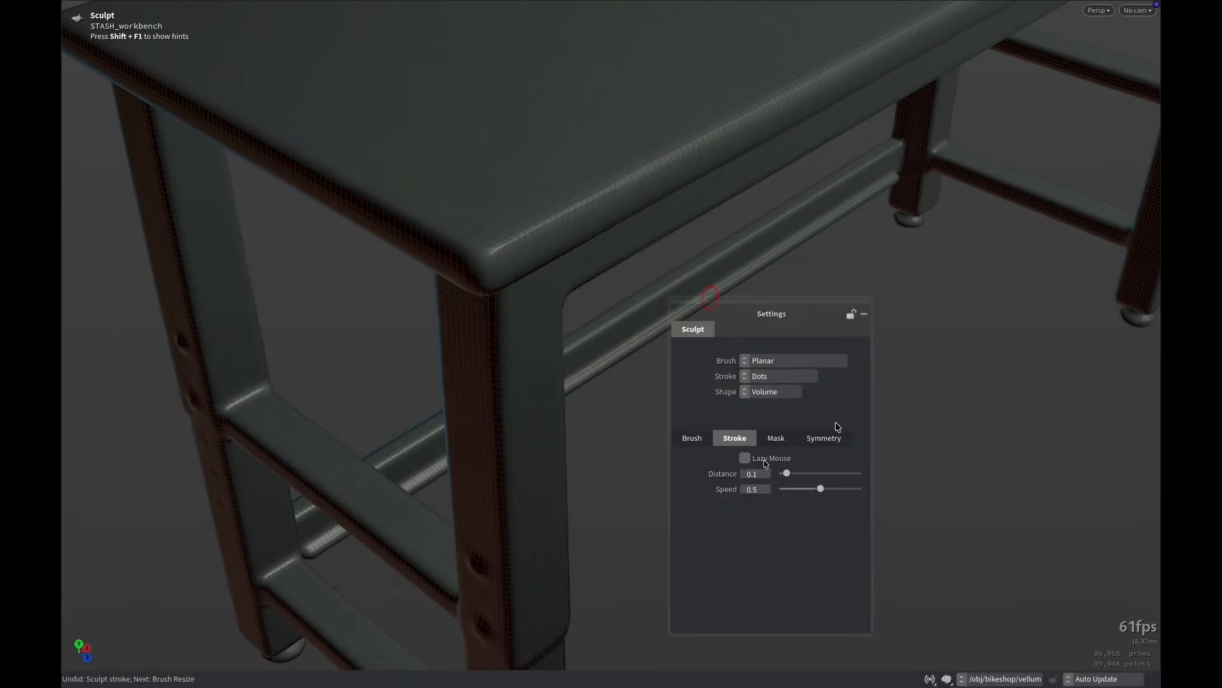
pyautogui.click(698, 437)
pyautogui.press('p')
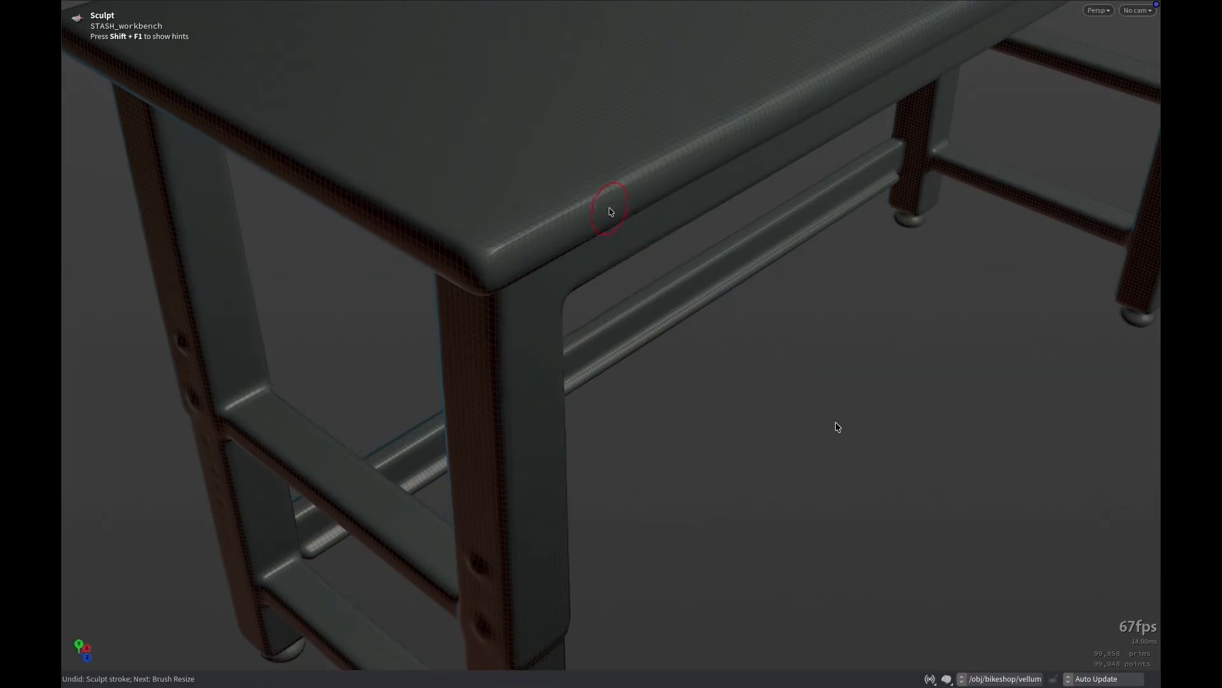
# Adjust the Planar brush's strength and falloff over the tabletop's long edge and undo the trial sculpt stroke
pyautogui.keyDown('ctrl'); pyautogui.keyDown('shift'); pyautogui.moveTo(615, 202); pyautogui.dragTo(643, 135); pyautogui.keyUp('shift'); pyautogui.keyUp('ctrl')
pyautogui.hotkey('ctrl', 'z')
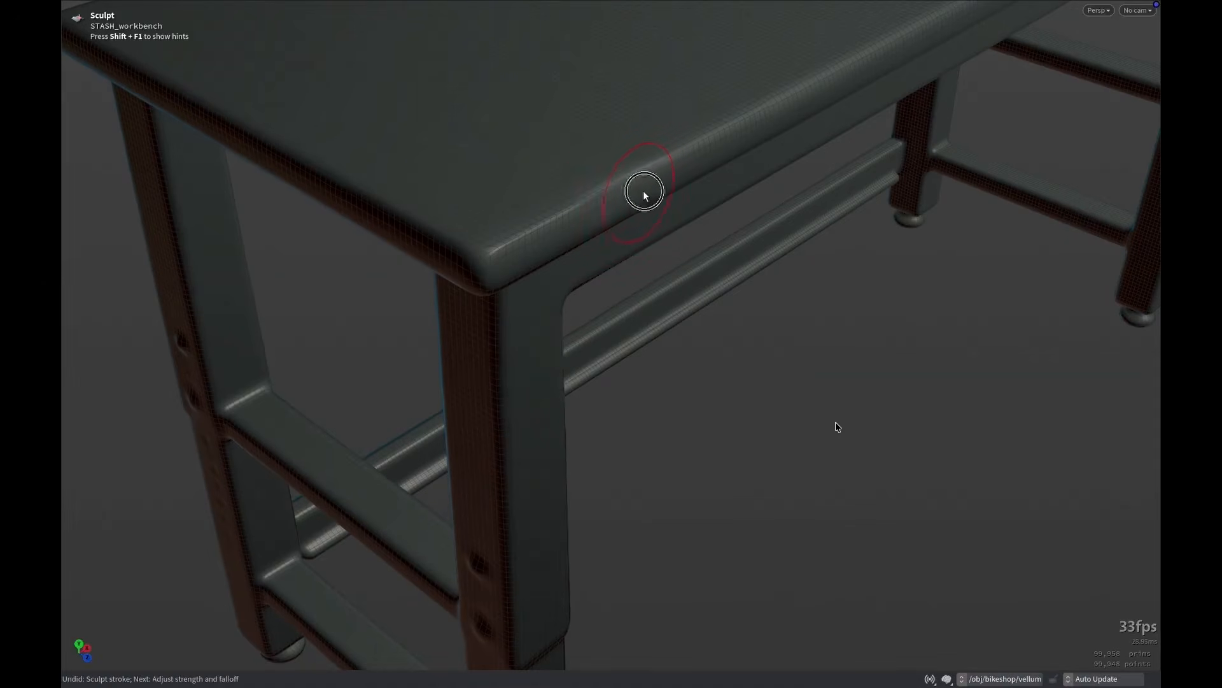
pyautogui.keyDown('ctrl'); pyautogui.keyDown('shift'); pyautogui.moveTo(652, 187); pyautogui.dragTo(618, 198); pyautogui.keyUp('shift'); pyautogui.keyUp('ctrl')
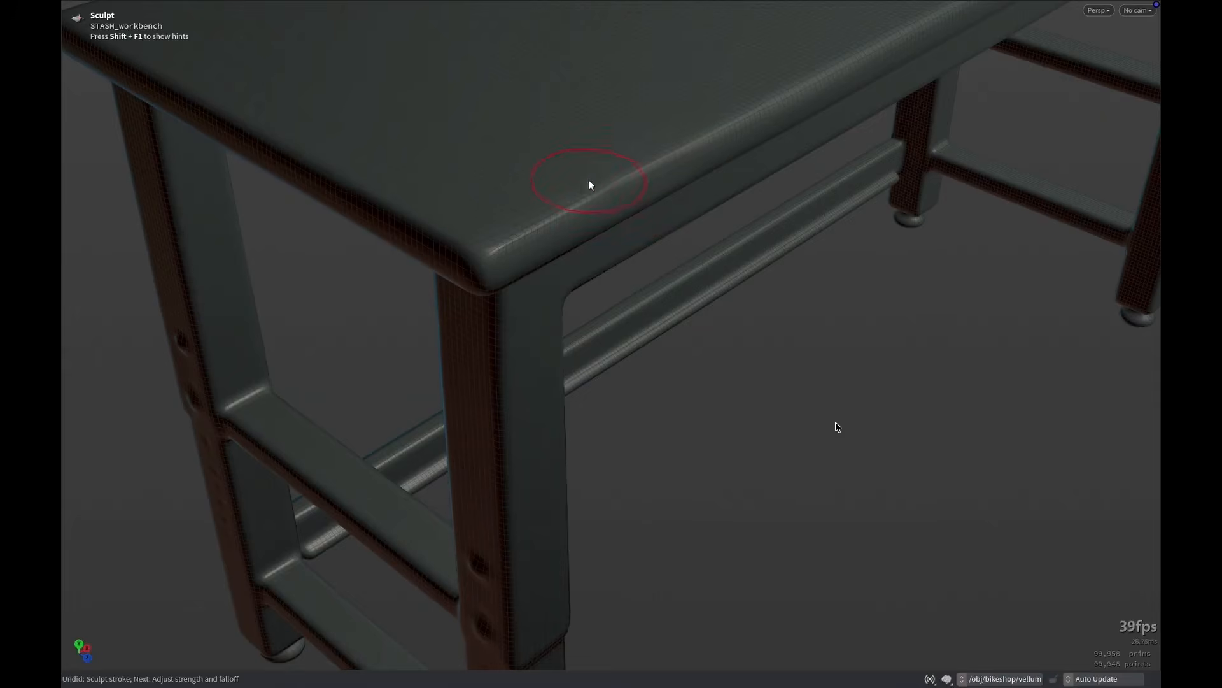
pyautogui.moveTo(518, 204)
pyautogui.keyDown('alt'); pyautogui.mouseDown()
pyautogui.moveTo(485, 266)
pyautogui.moveTo(423, 267)
pyautogui.mouseUp(); pyautogui.keyUp('alt')
pyautogui.keyDown('alt'); pyautogui.moveTo(511, 258); pyautogui.dragTo(511, 246); pyautogui.keyUp('alt')
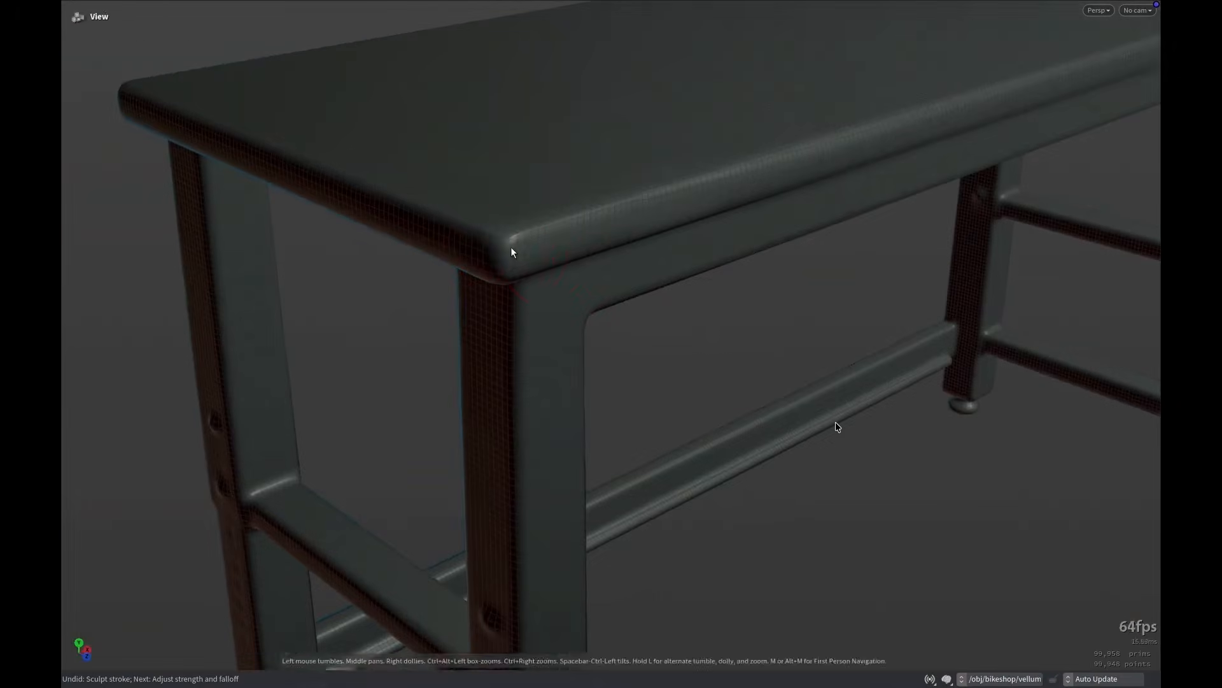
# Examine the sculpted workbench's tabletop and legs from several angles and distances, toggling the wireframe display
pyautogui.press('Escape')
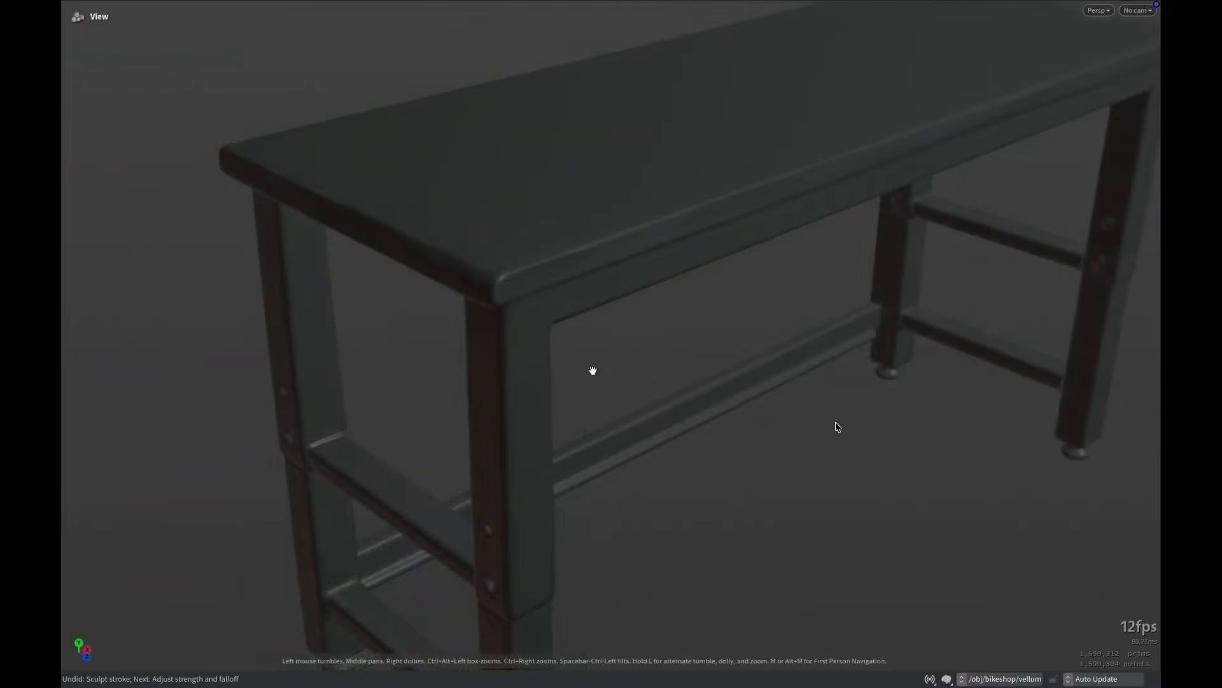
pyautogui.moveTo(590, 369)
pyautogui.mouseDown()
pyautogui.moveTo(616, 340)
pyautogui.moveTo(655, 344)
pyautogui.moveTo(744, 316)
pyautogui.moveTo(654, 336)
pyautogui.moveTo(616, 309)
pyautogui.moveTo(687, 350)
pyautogui.moveTo(641, 289)
pyautogui.moveTo(795, 205)
pyautogui.mouseUp()
pyautogui.moveTo(795, 205); pyautogui.dragTo(648, 207, button='right')
pyautogui.hotkey('shift', 'w')
pyautogui.moveTo(689, 208); pyautogui.dragTo(707, 244, button='middle')
pyautogui.moveTo(707, 245); pyautogui.dragTo(777, 357)
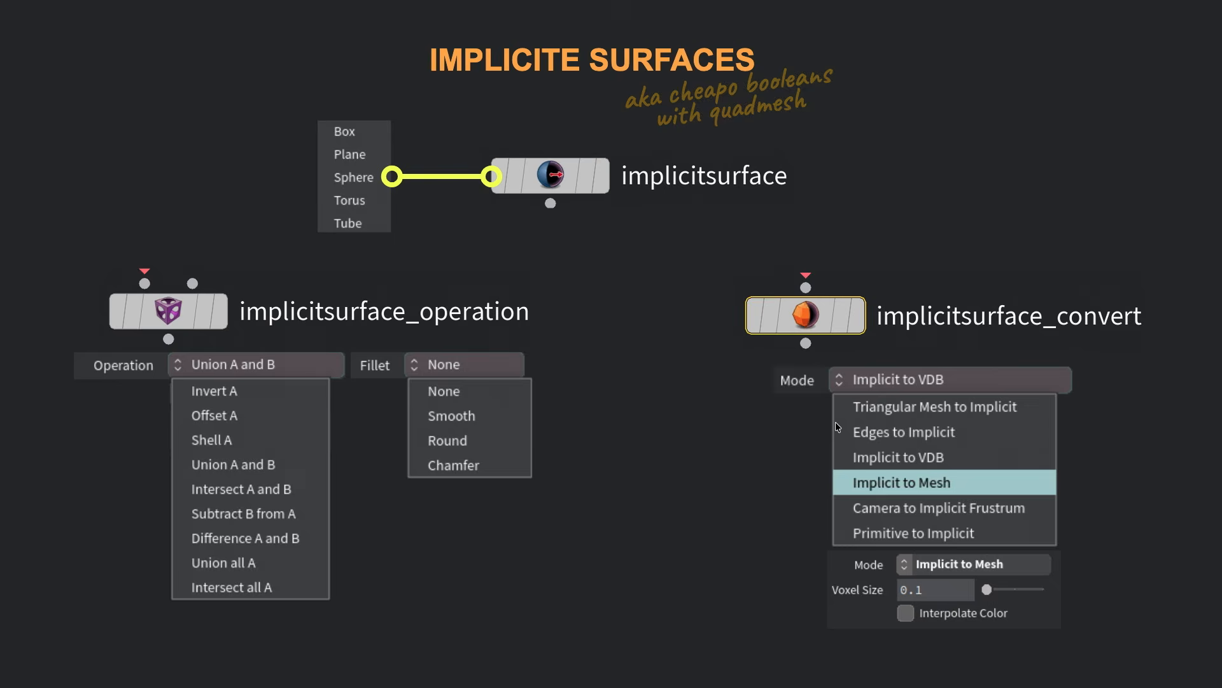
pyautogui.press('Right')
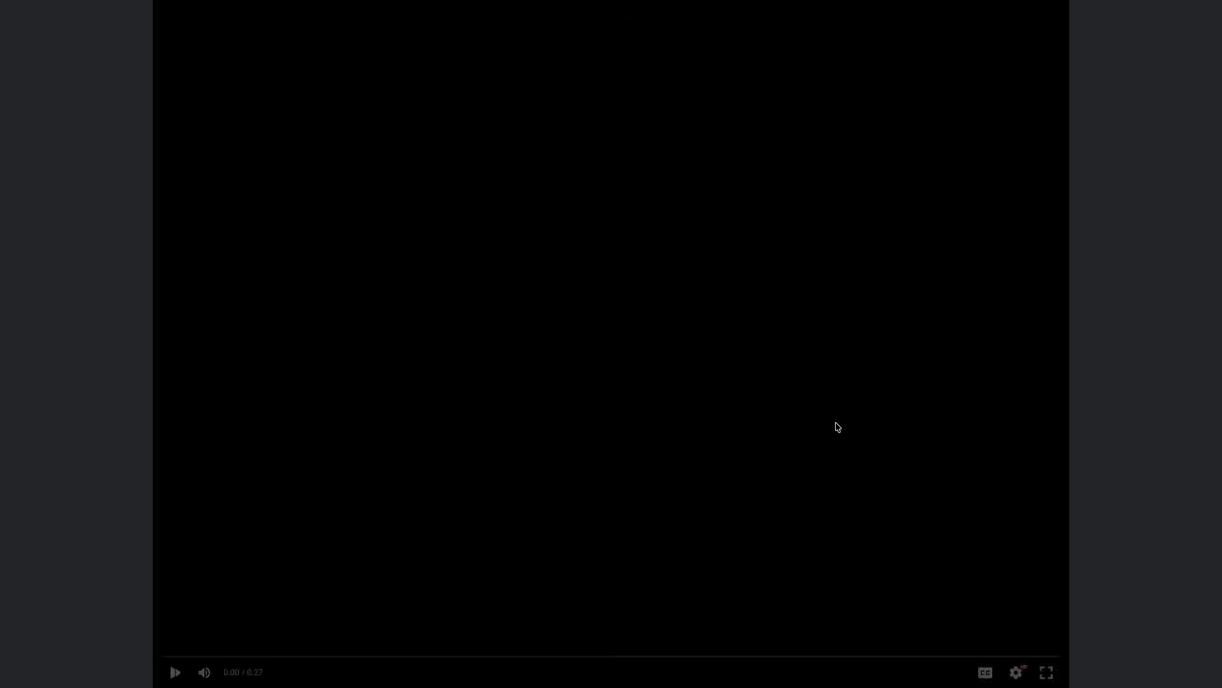
pyautogui.click(838, 427)
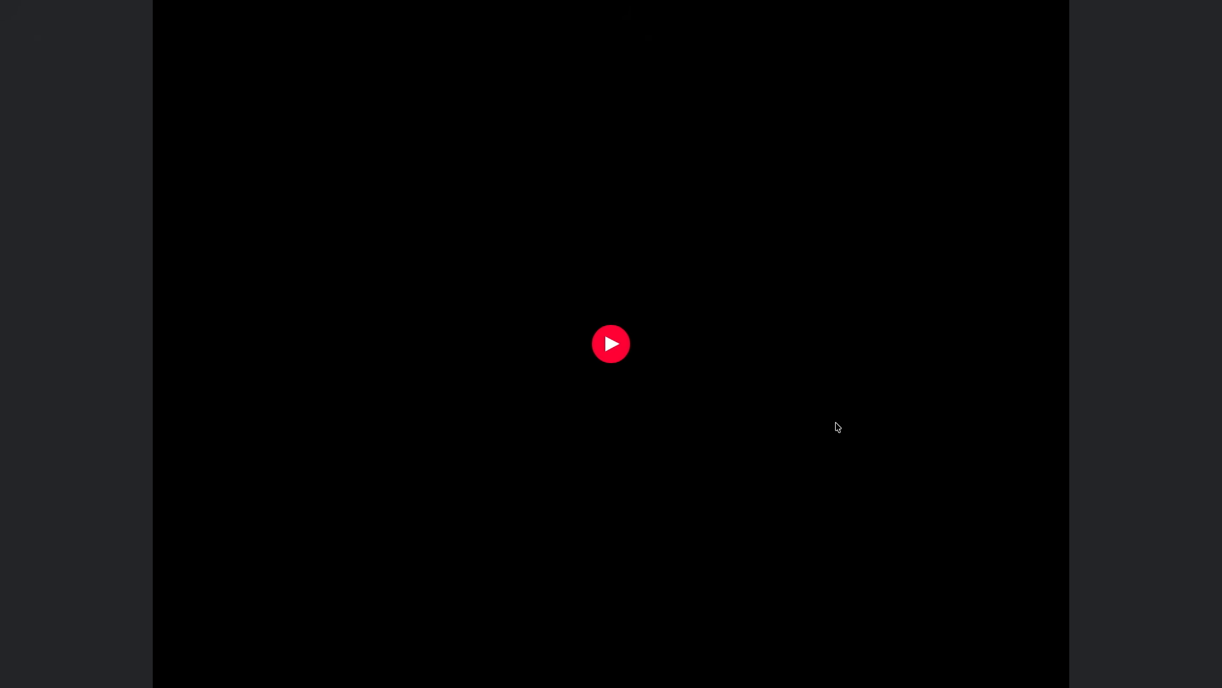
pyautogui.press('Right')
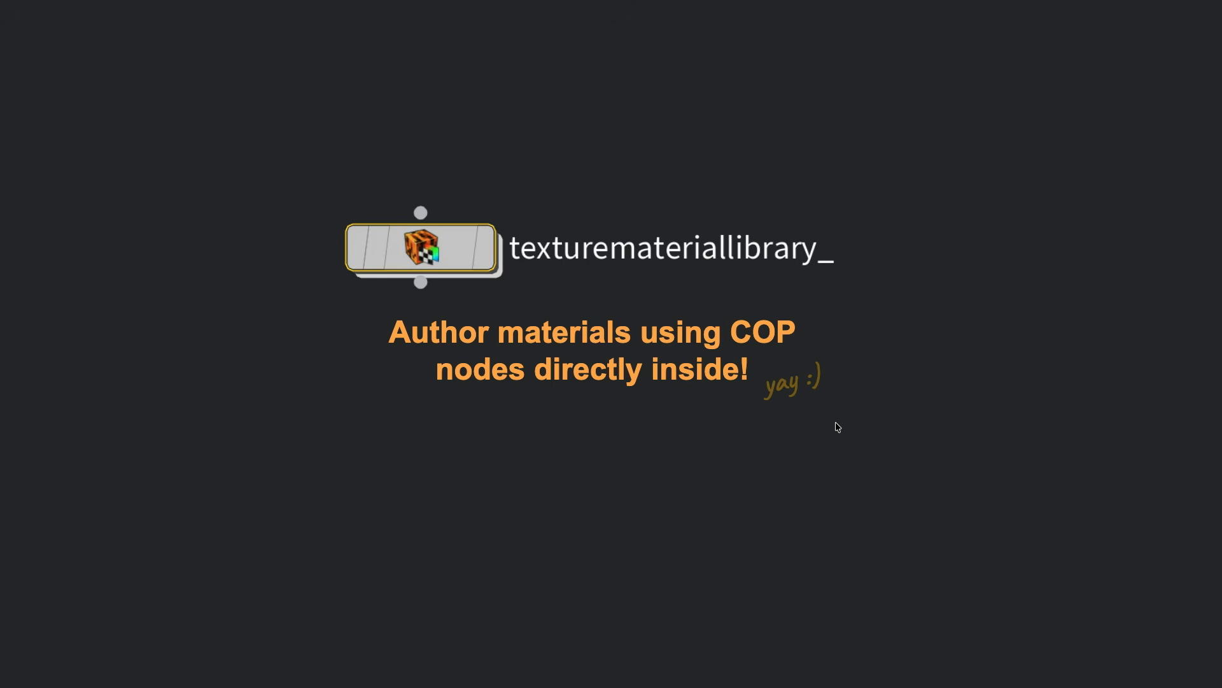
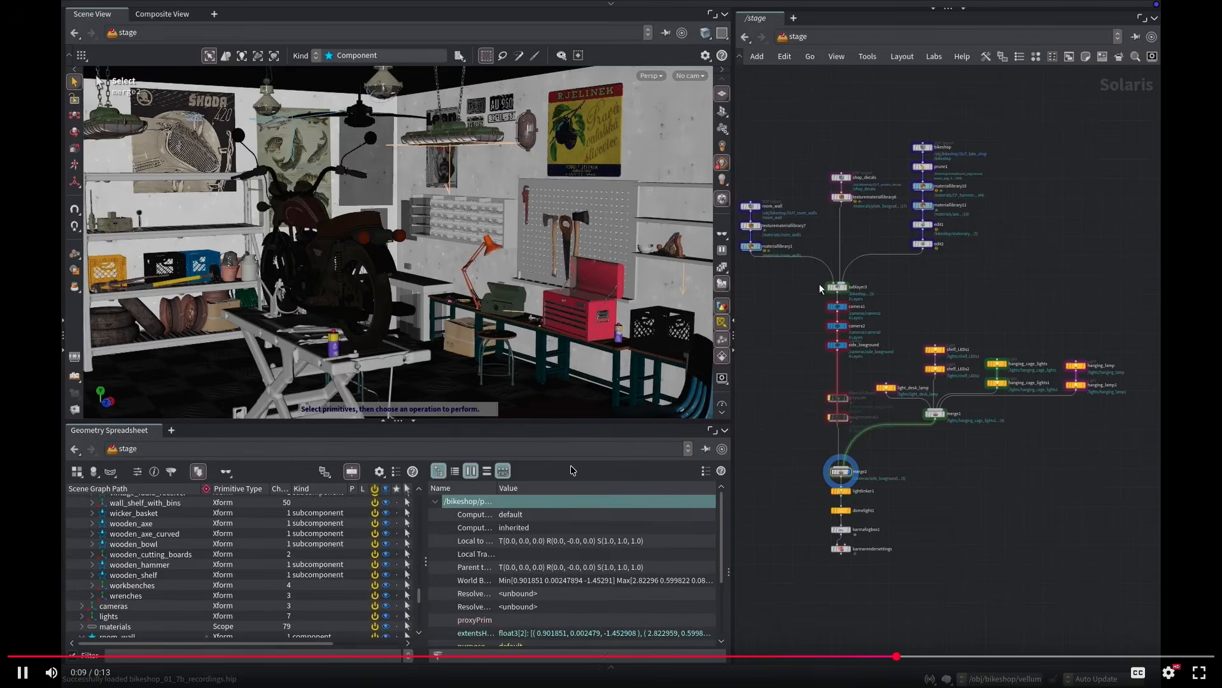
# Rewind the USD hierarchy scrub clip to near its beginning
pyautogui.click(203, 655)
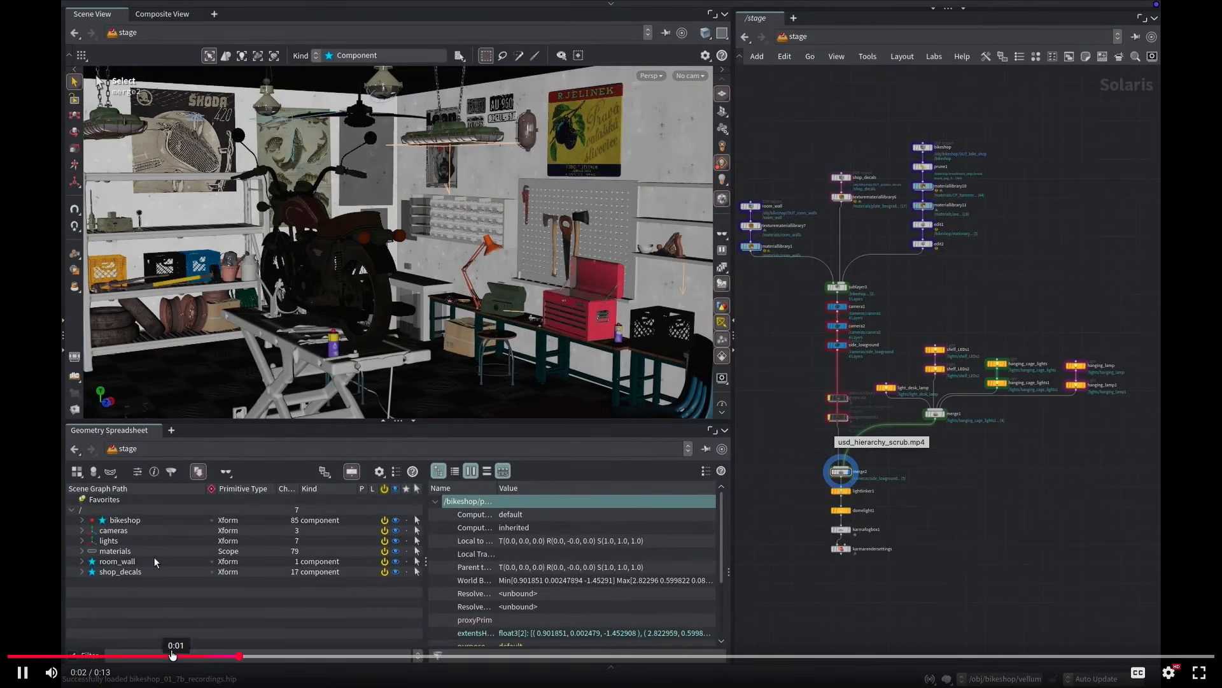